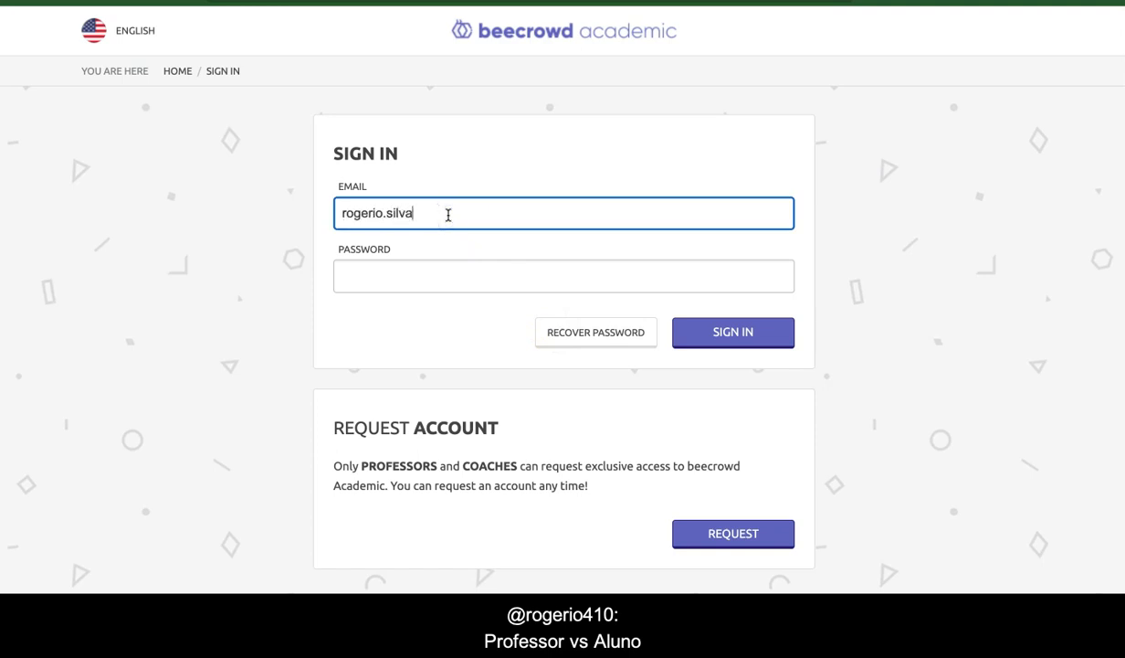
Enter the professor's email and password and sign in to beecrowd academic.
key(Tab)
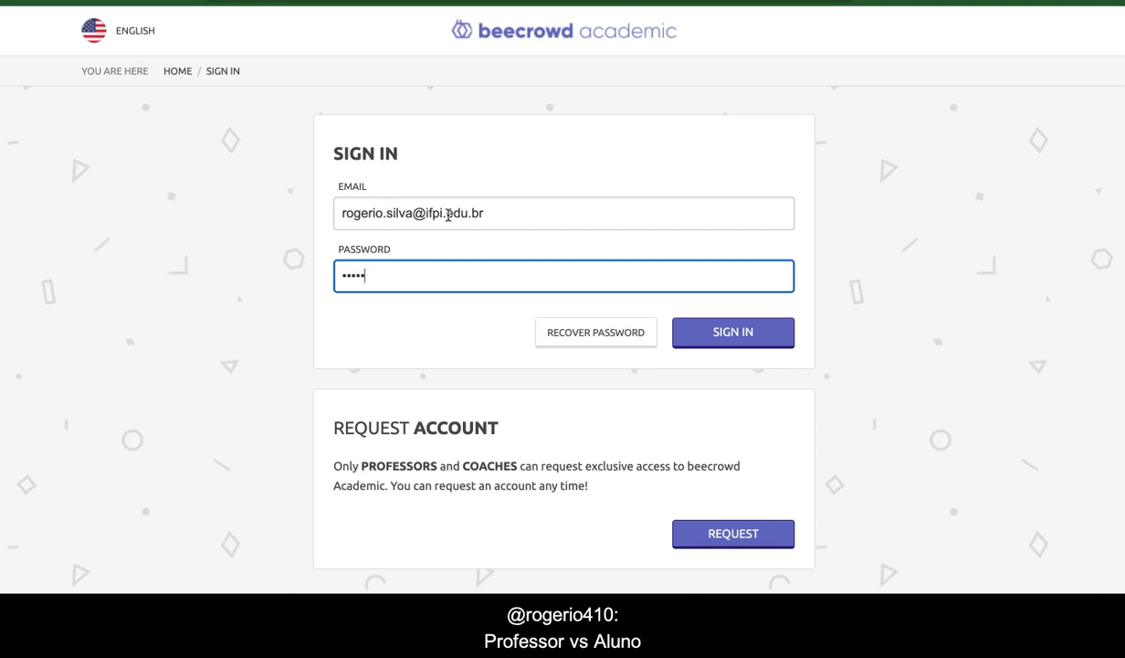
click(736, 331)
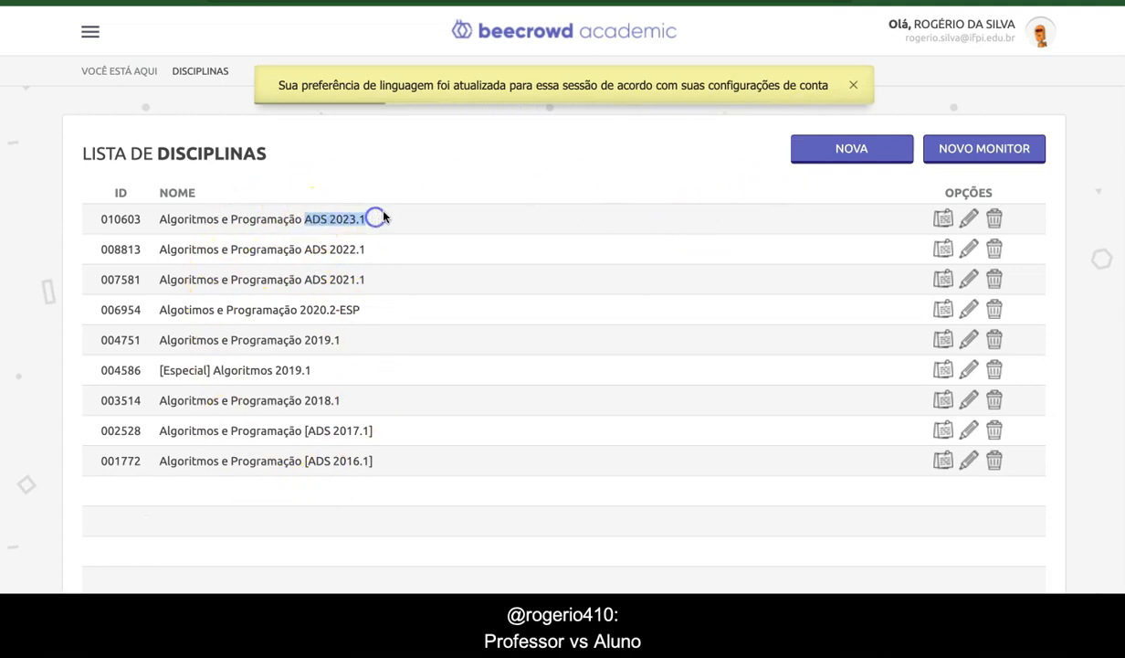
Open the Algoritmos e Programação ADS 2023.1 course page and scroll to its exercise lists.
click(943, 220)
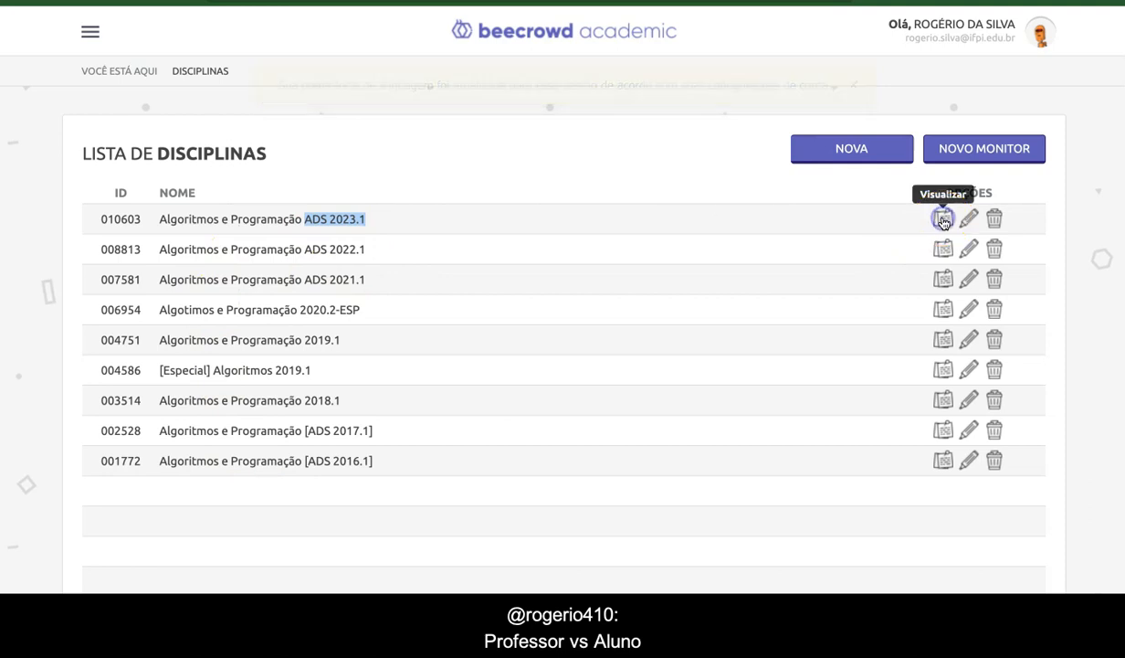
scroll(537, 273, down, 3)
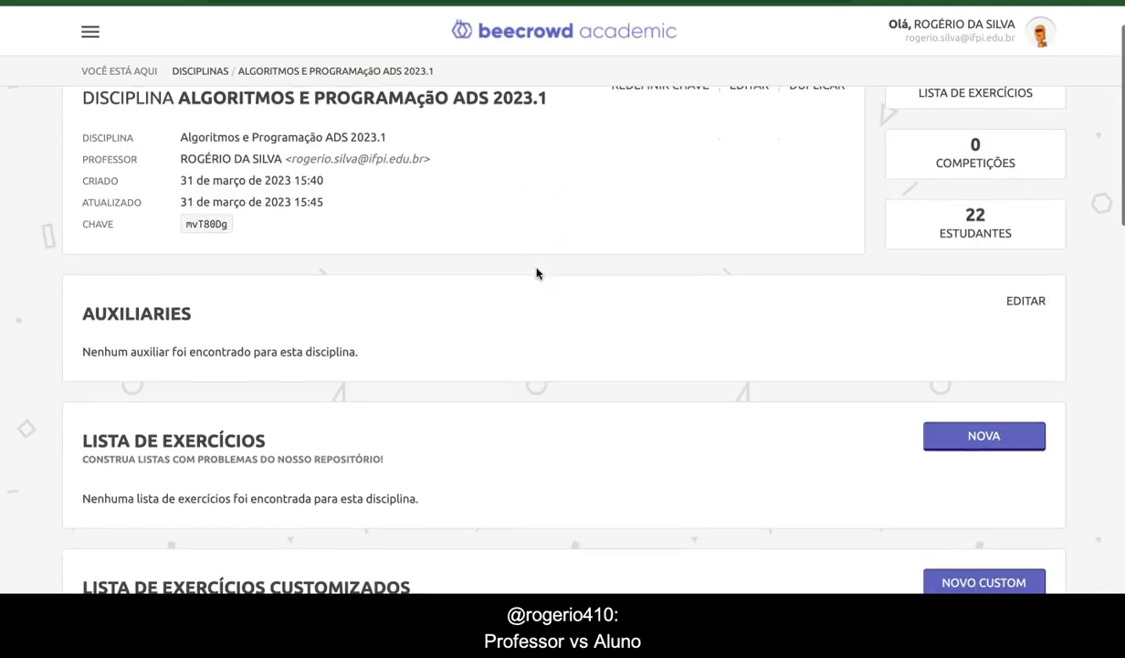
scroll(537, 273, down, 2)
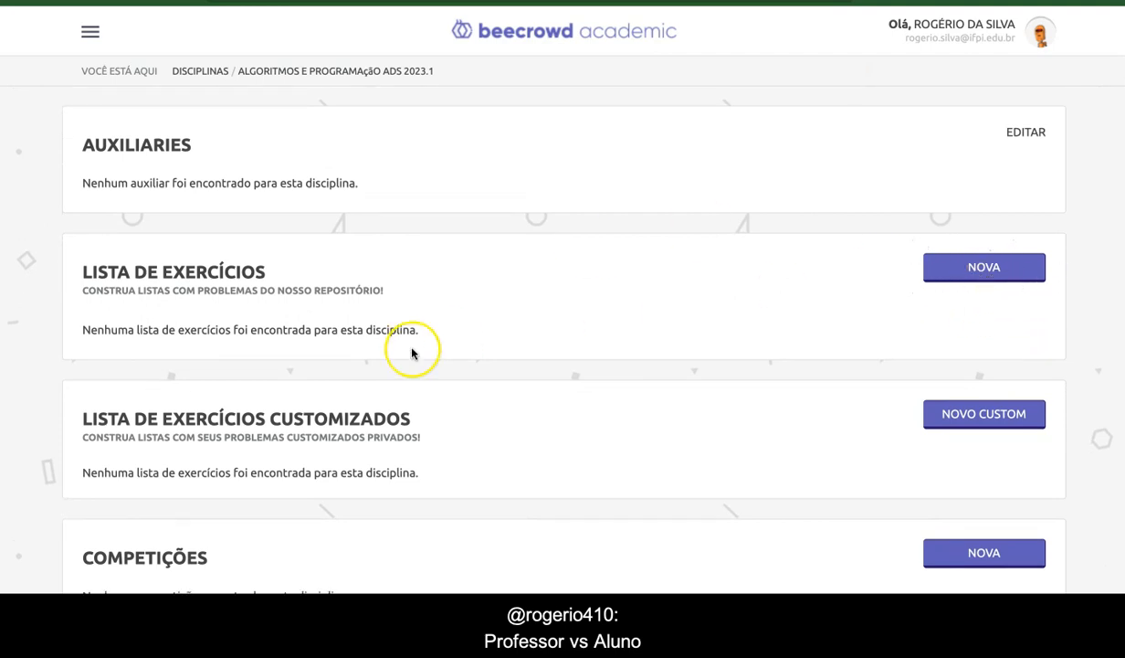
Title the list 'Bee#01 - Hello Bee' with description 'Objetivo de aprender a submeter questões no Bee'.
click(206, 421)
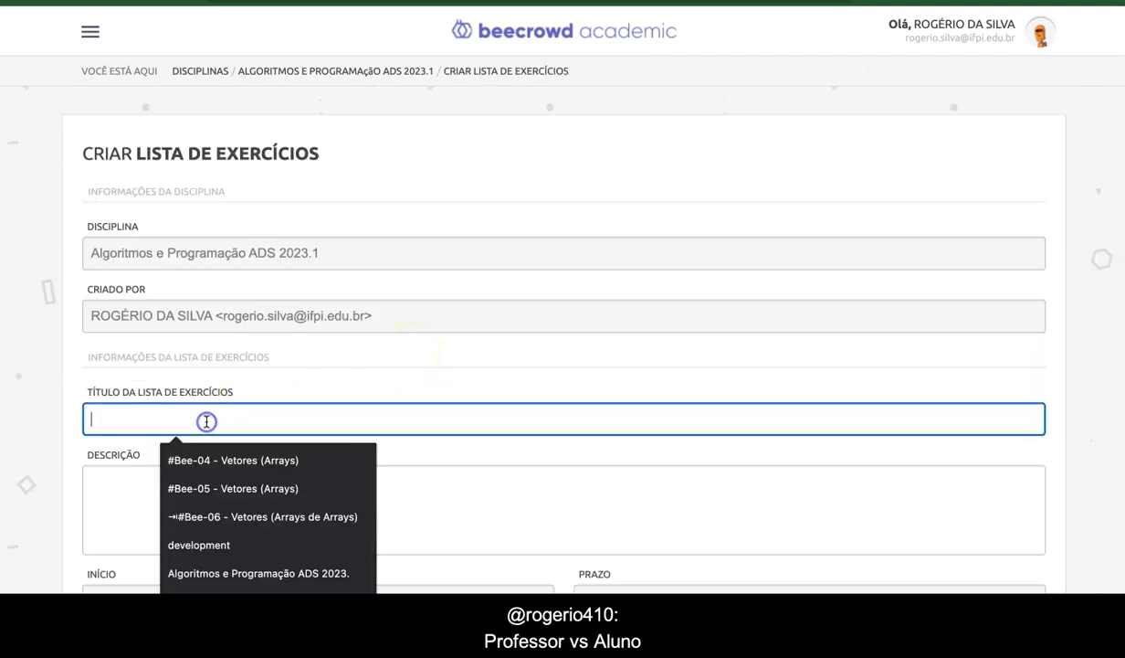
text(Bee#01 - Hello Bee)
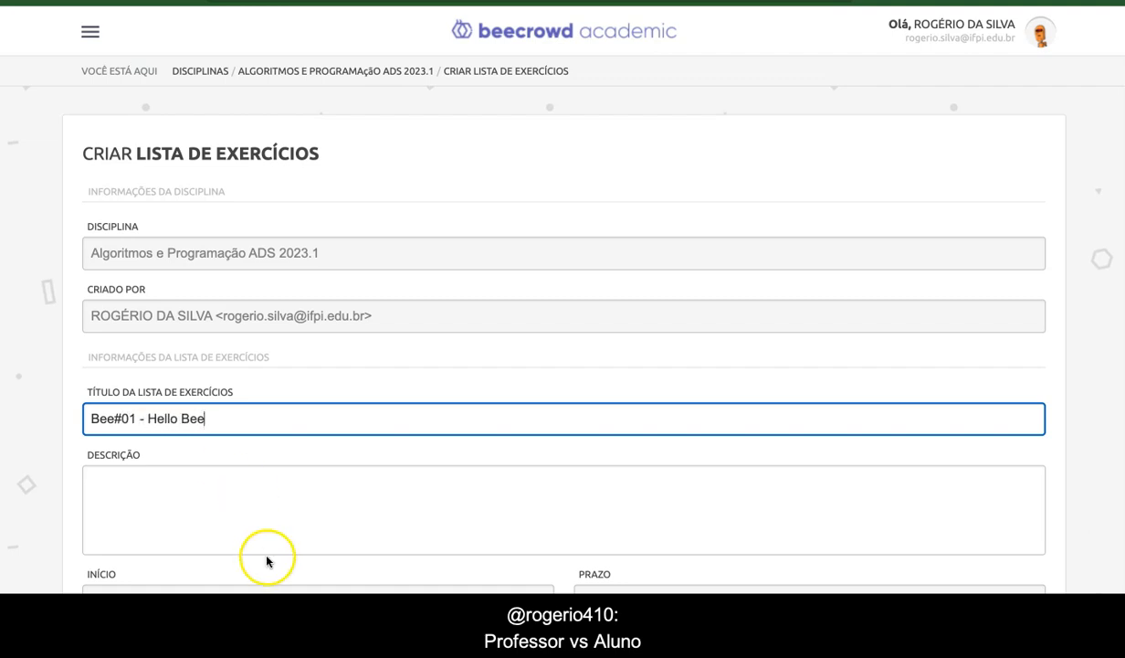
click(216, 509)
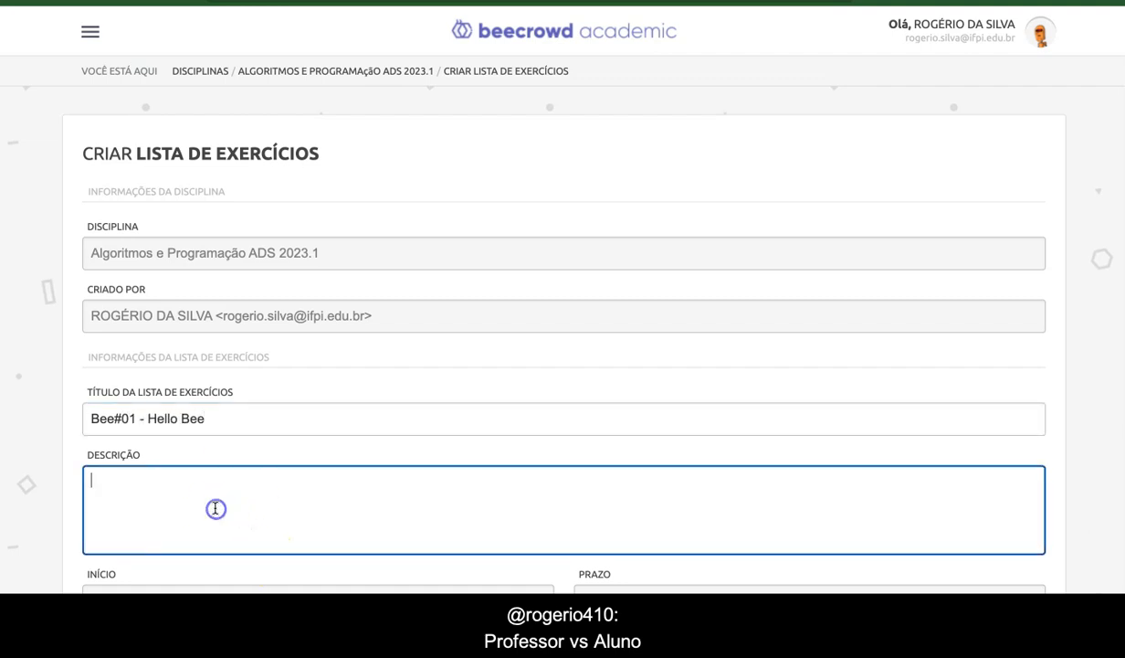
scroll(216, 508, down, 1)
text(Objetivo de aprender a submeter questões no Bee)
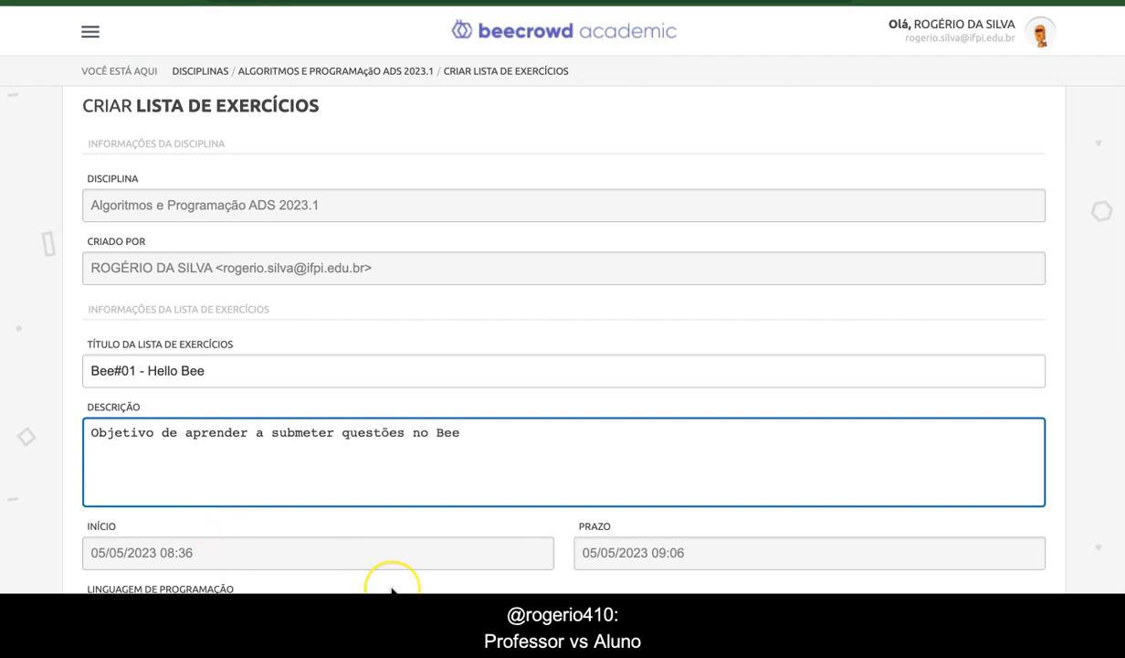
scroll(389, 583, down, 3)
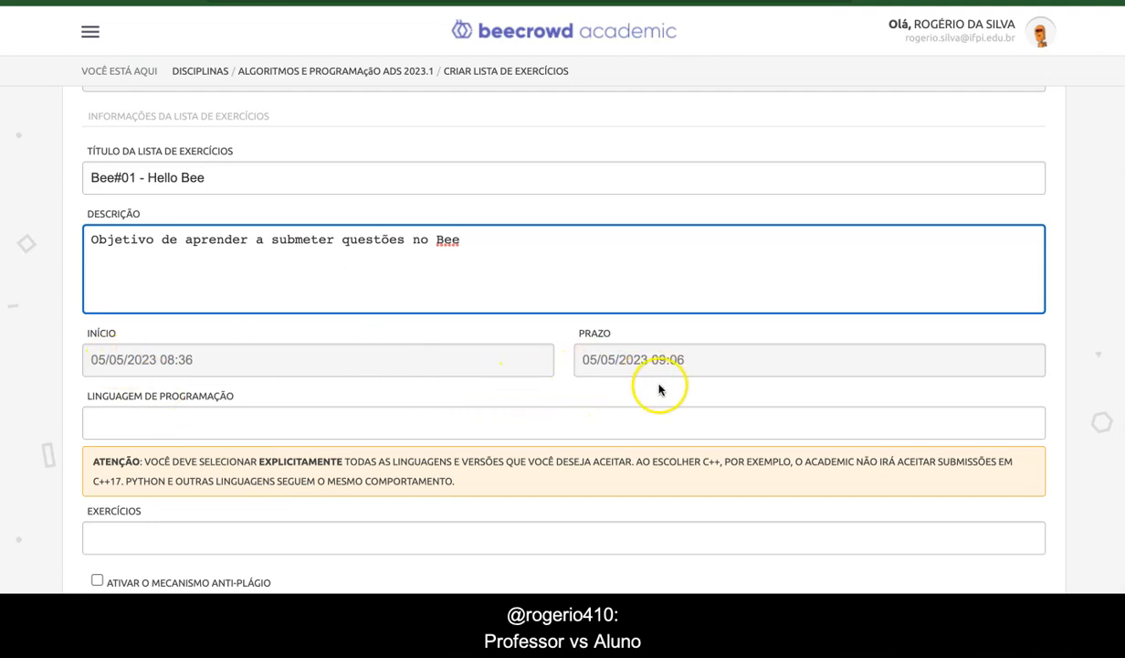
Change the Prazo deadline time to 20:00, giving 05/05/2023 20:00.
click(627, 362)
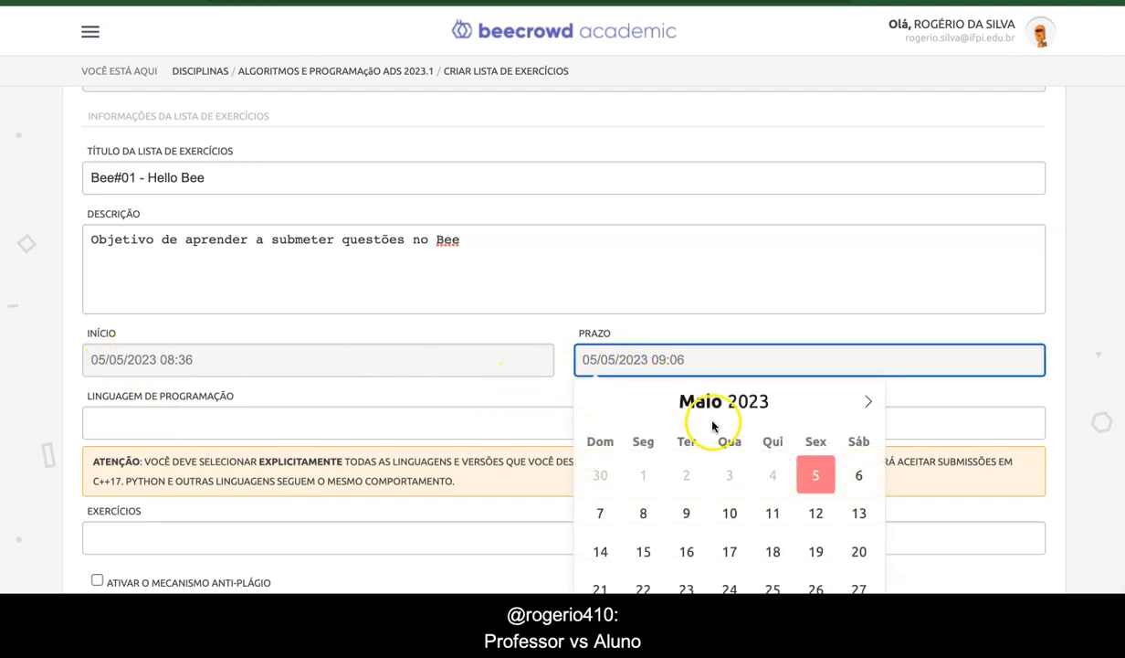
scroll(940, 422, down, 1)
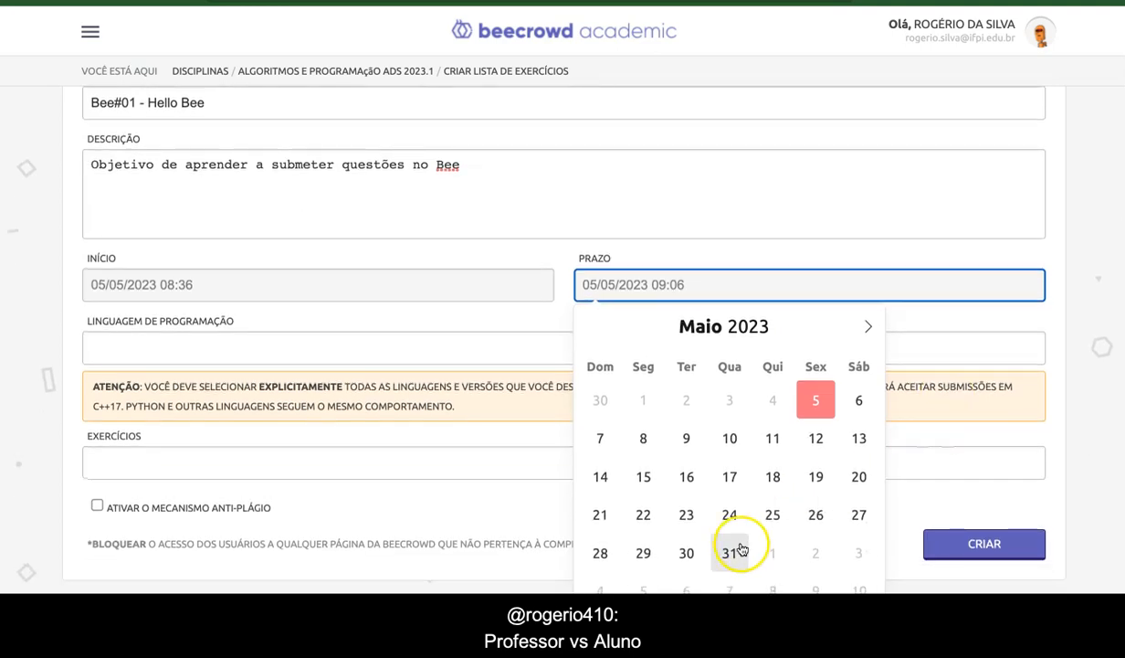
click(774, 627)
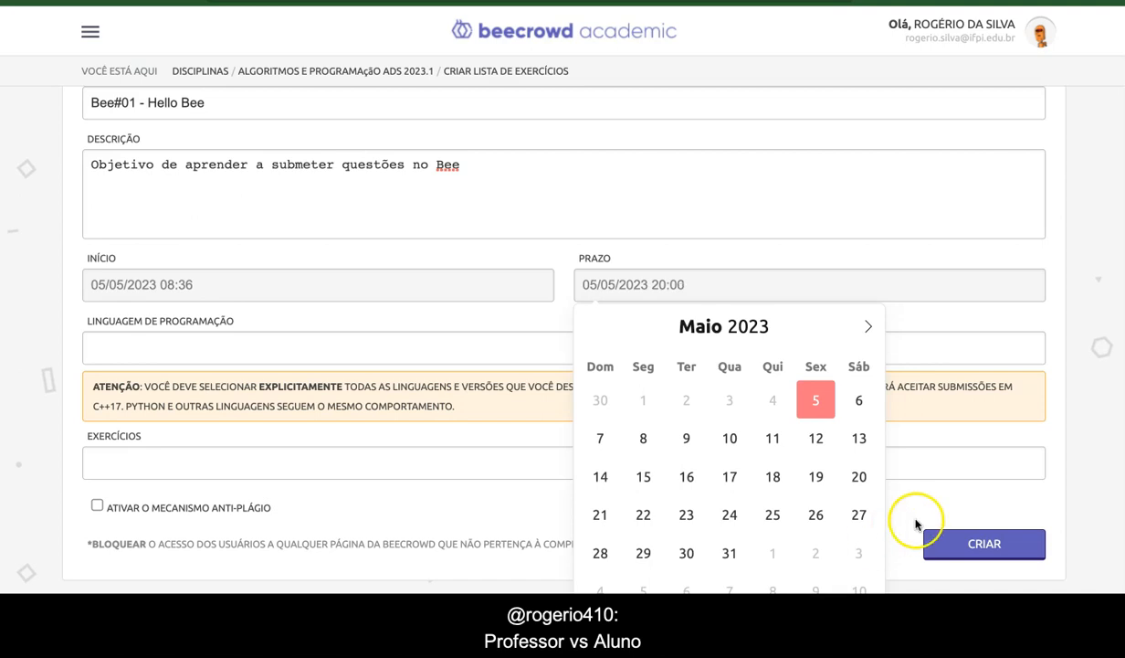
click(917, 444)
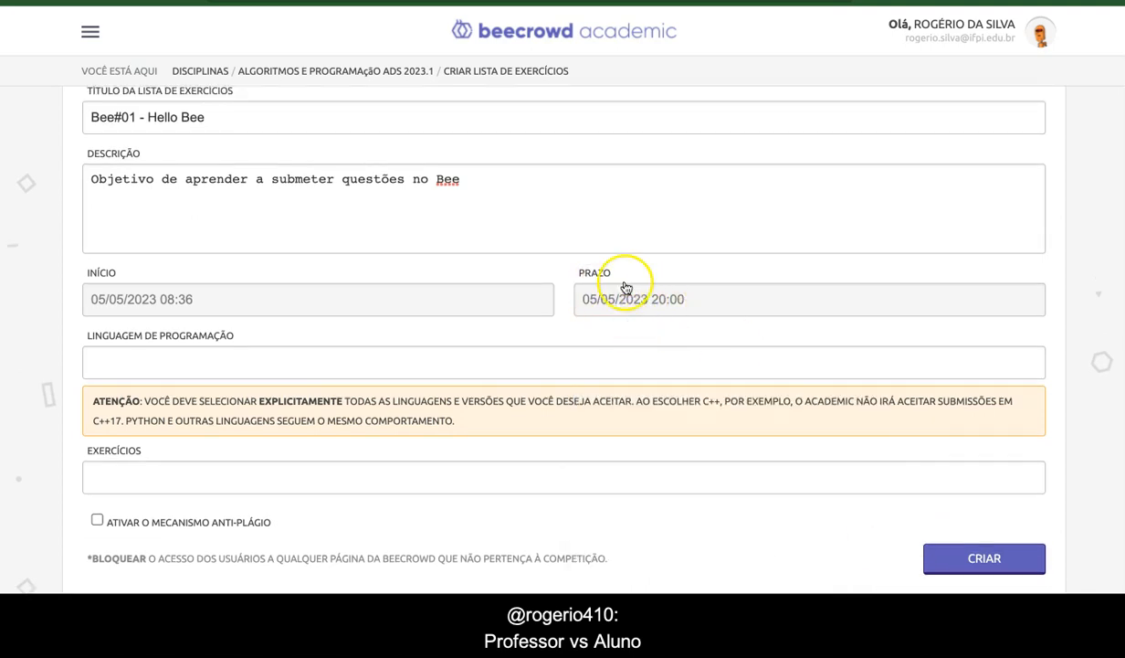
Allow Python 3.9, C++17 (g++ 7.3.0) and JavaScript 12.18 as the list's programming languages.
click(231, 365)
text(P)
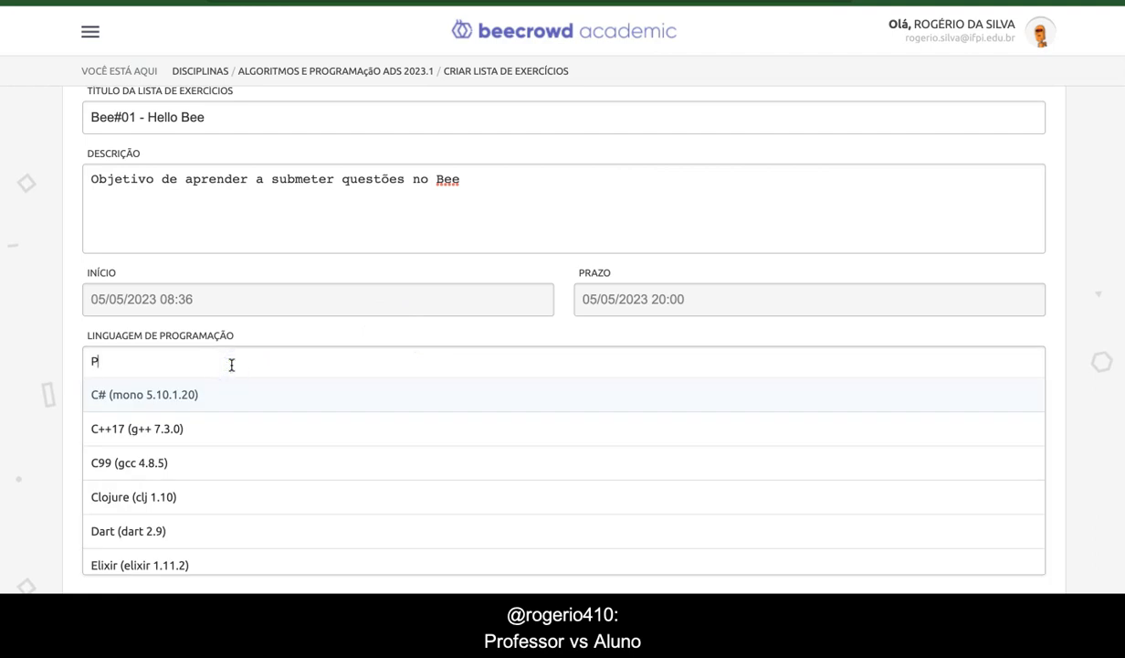
text(ytho)
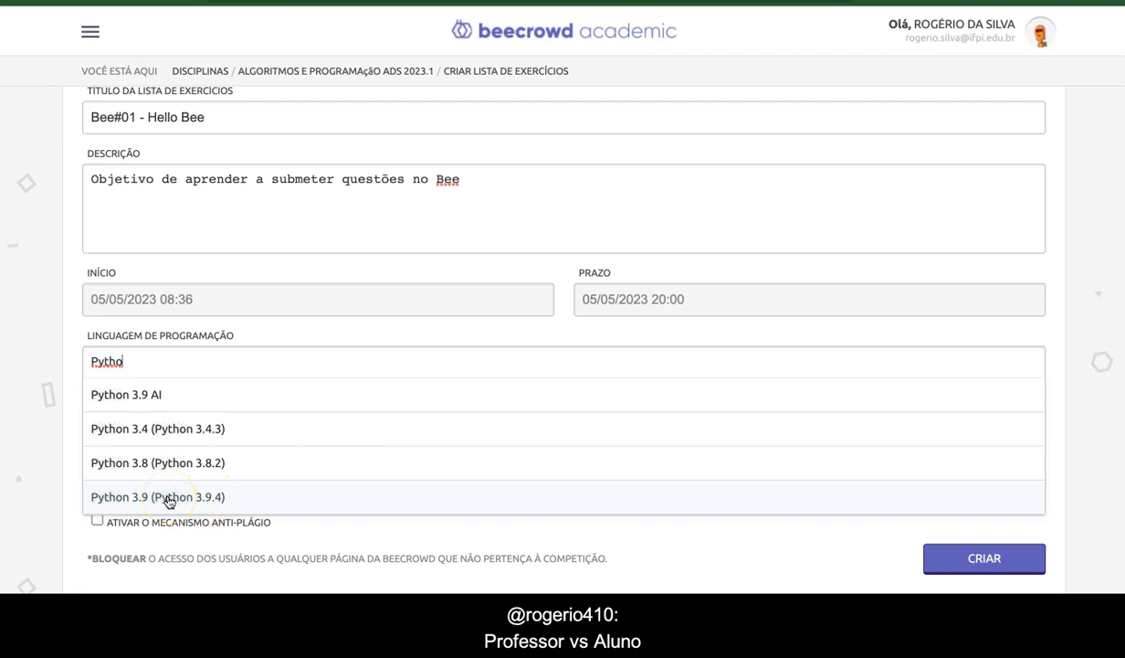
click(573, 193)
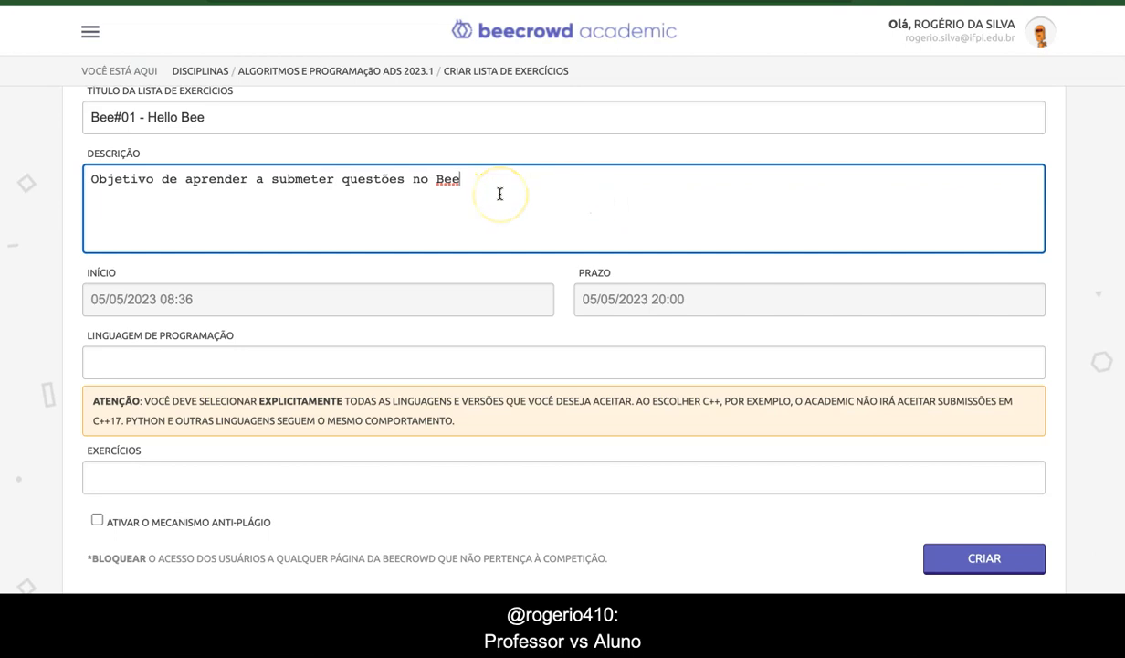
click(100, 361)
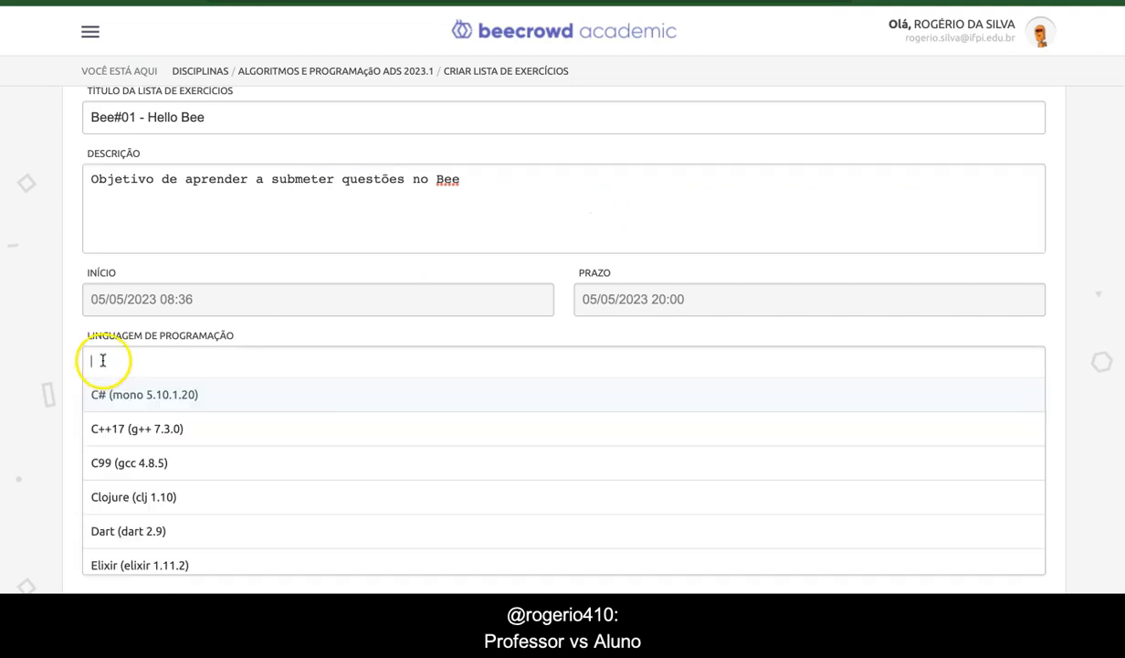
text(Pytho)
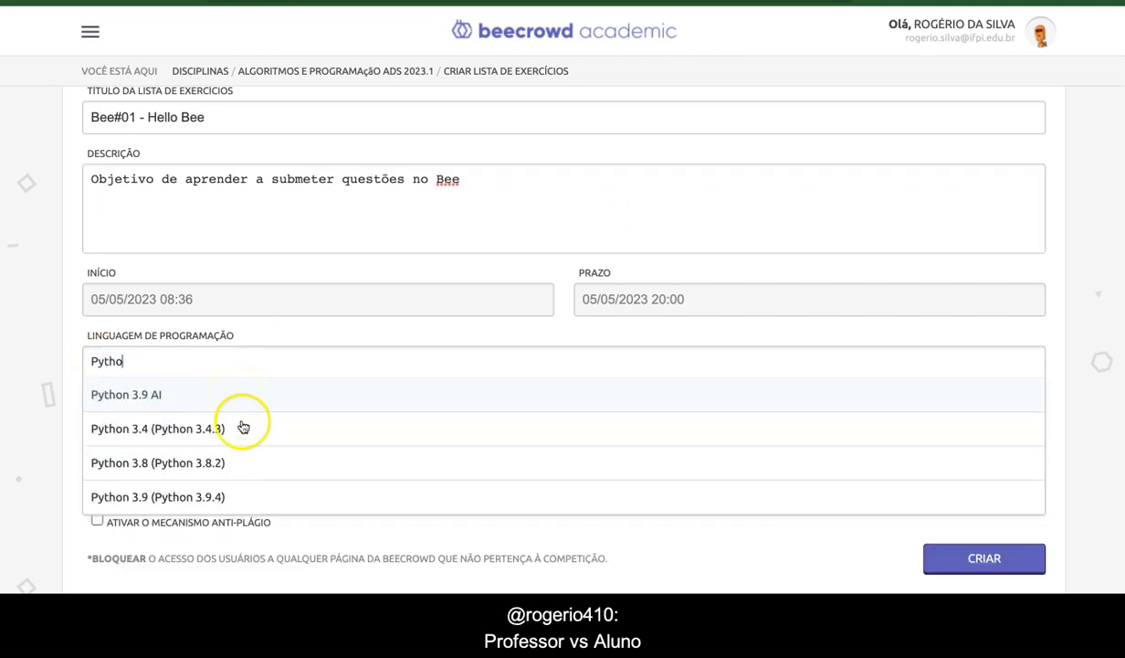
click(216, 497)
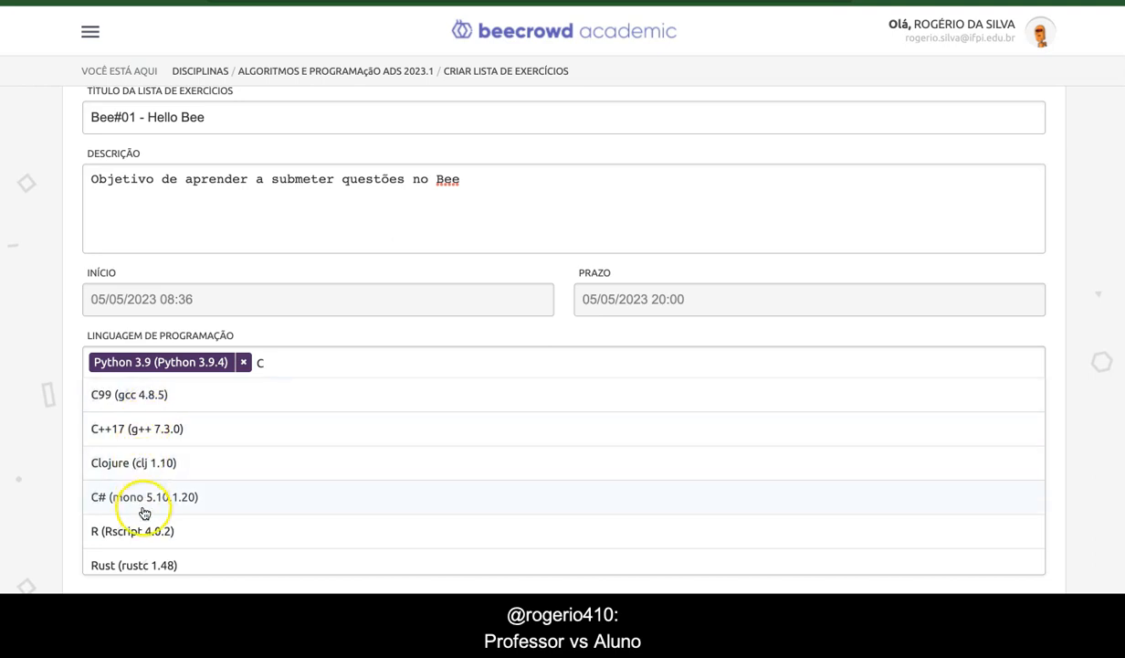
click(137, 428)
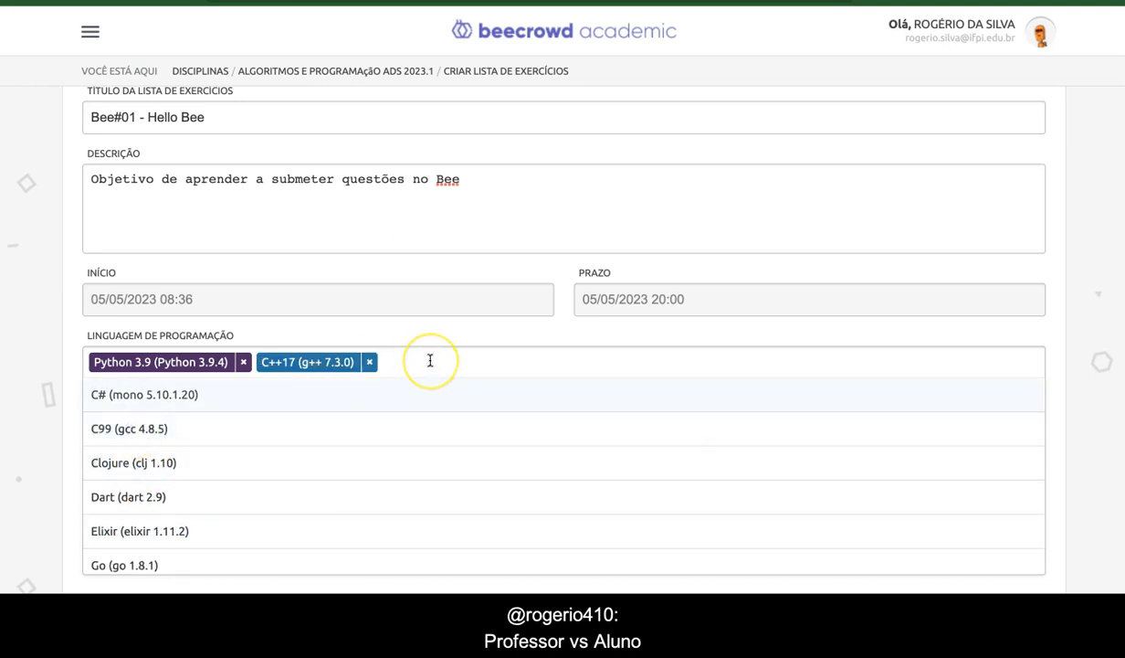
text(Java)
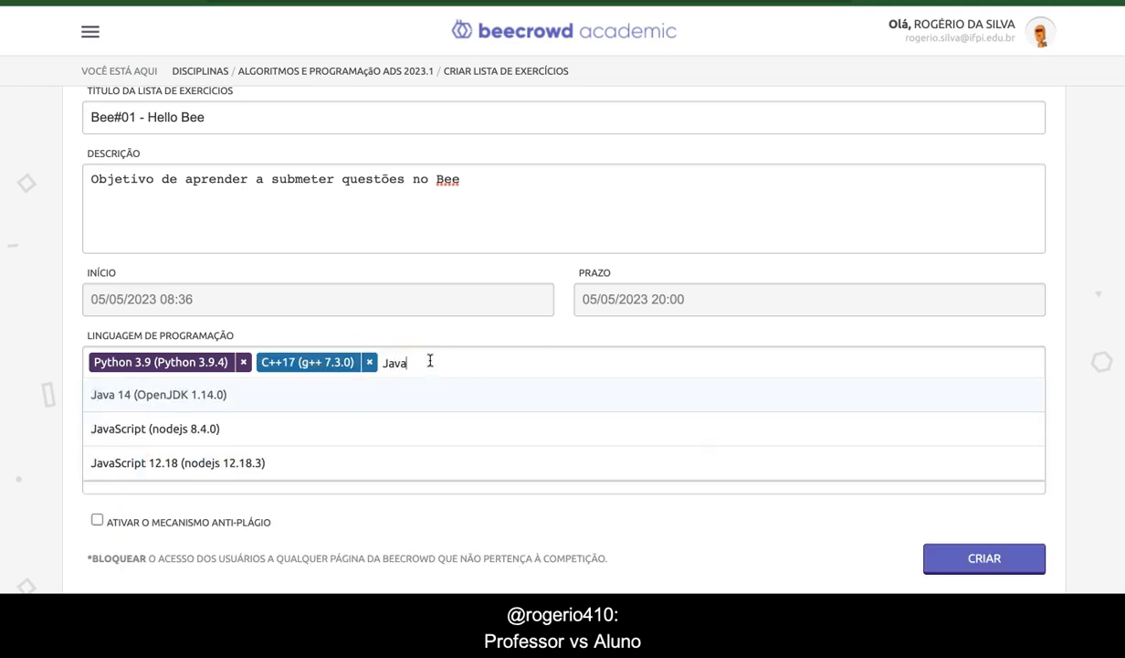
click(215, 466)
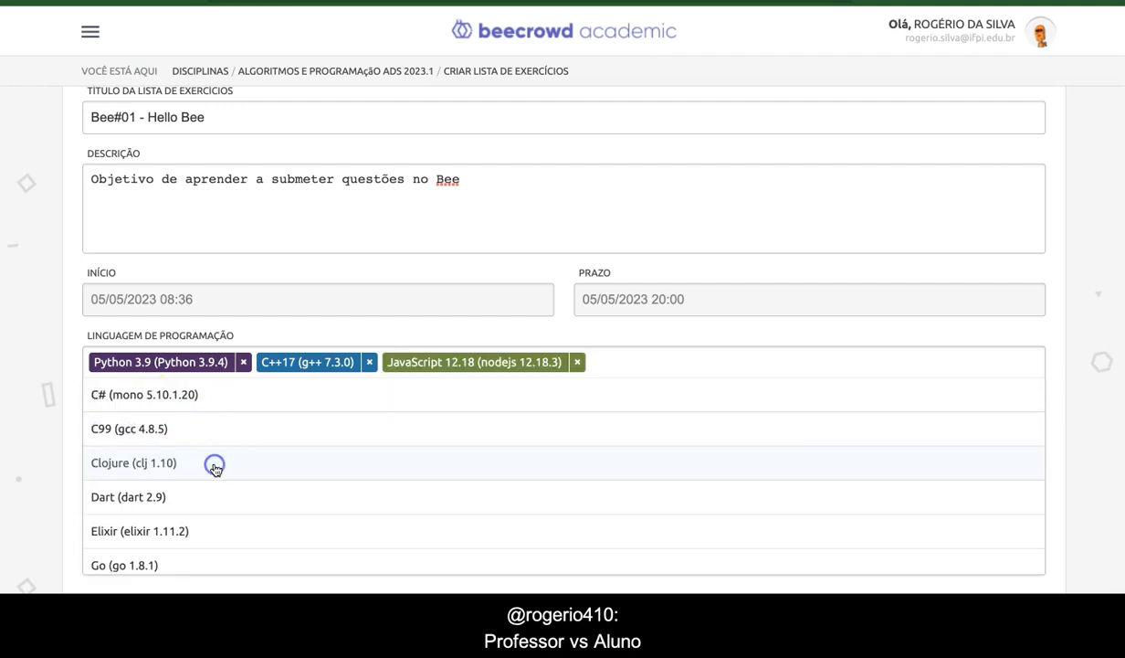
click(632, 368)
Add problems 1000 through 1005, Hello World! to Média 1, to the exercise list.
click(399, 473)
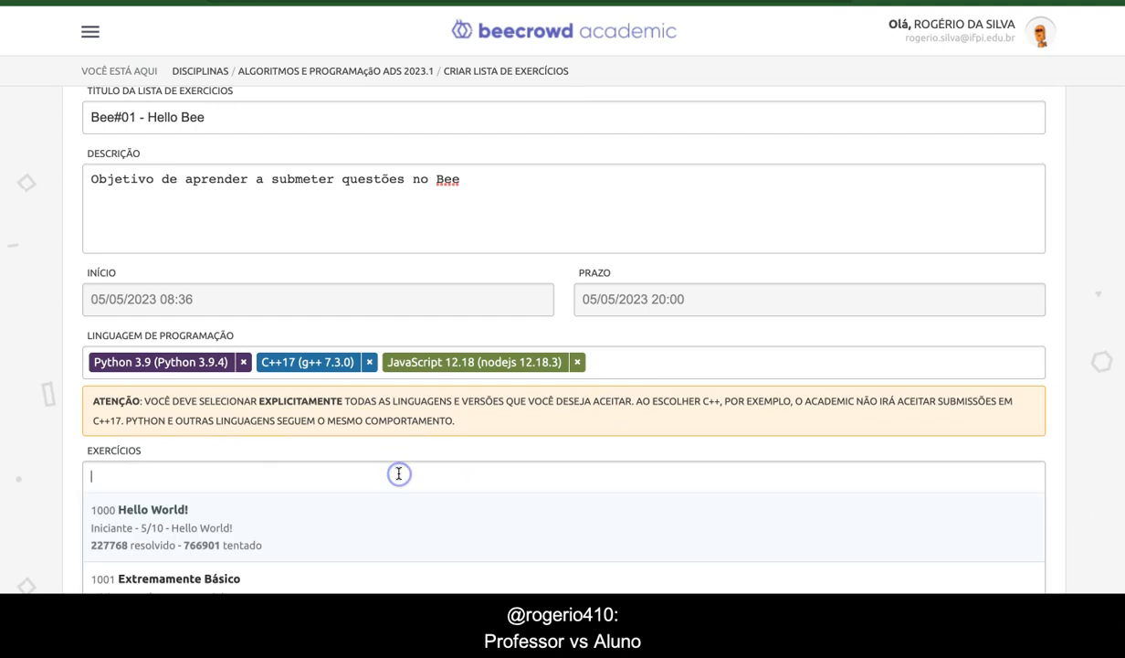
text(1000)
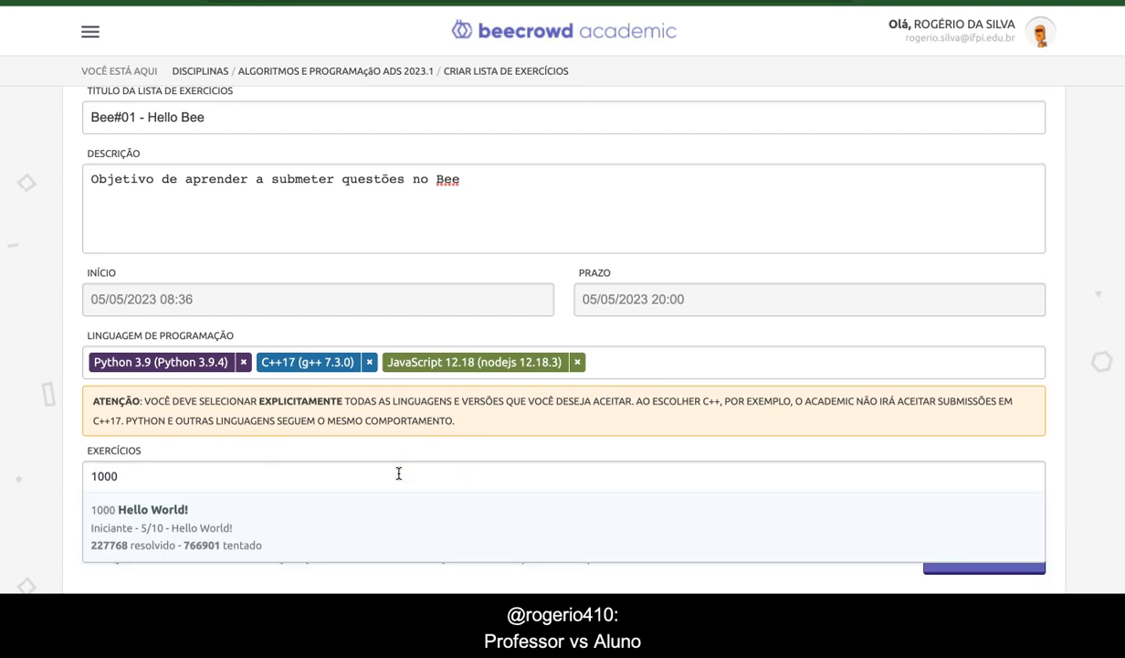
click(289, 510)
text(1)
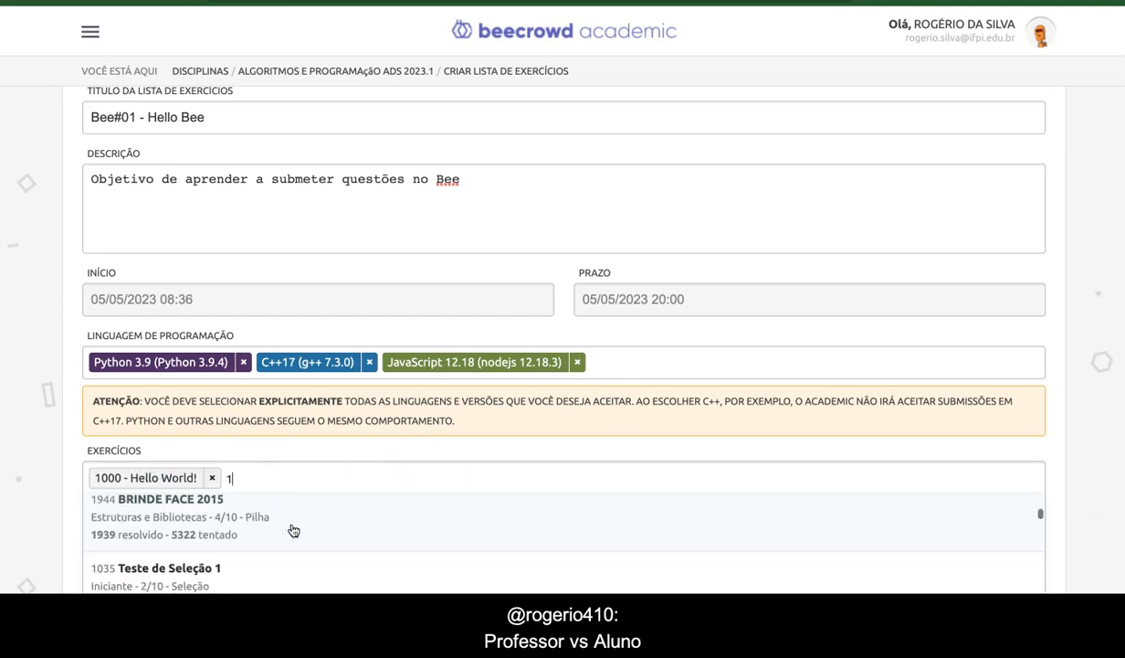
text(001)
click(222, 537)
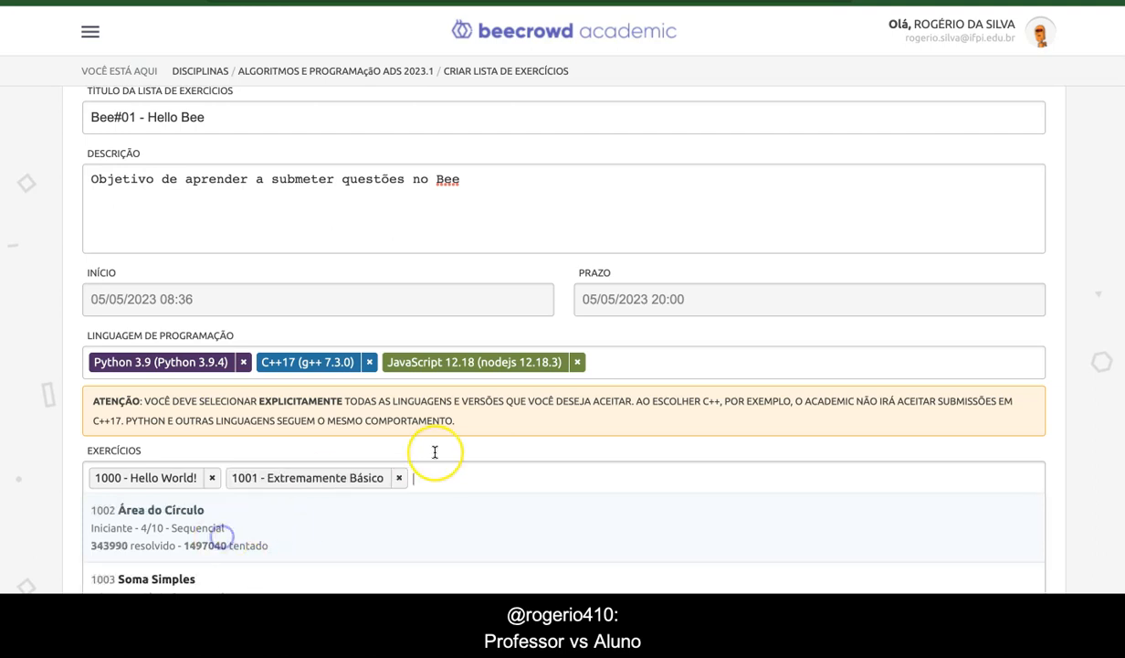
text(1002)
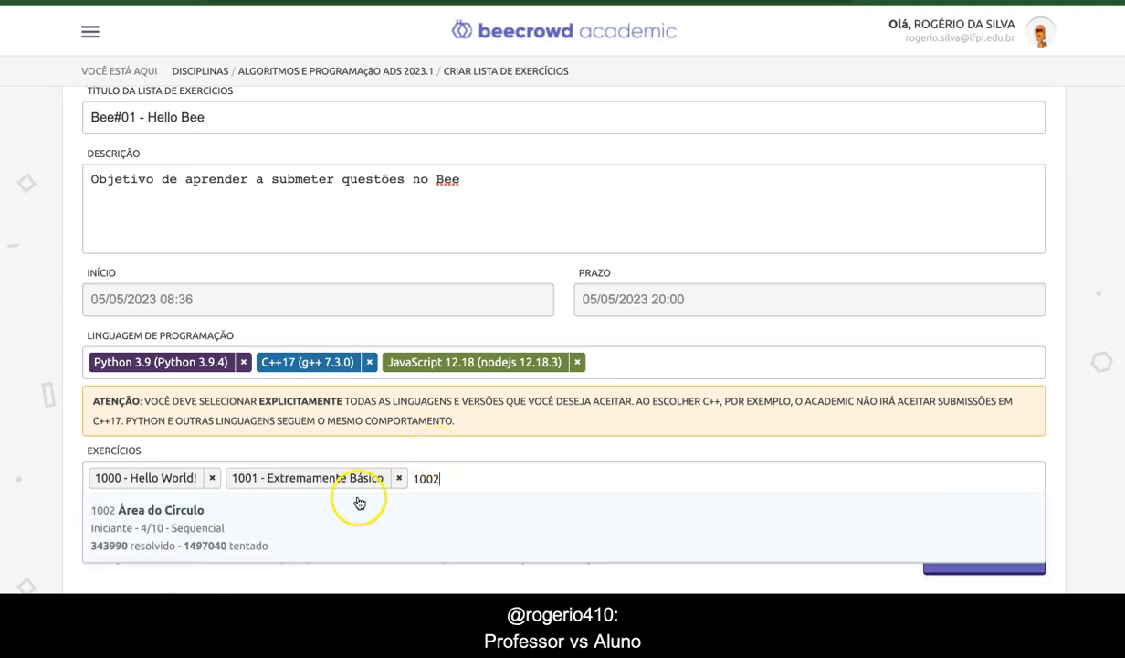
click(296, 515)
text(10)
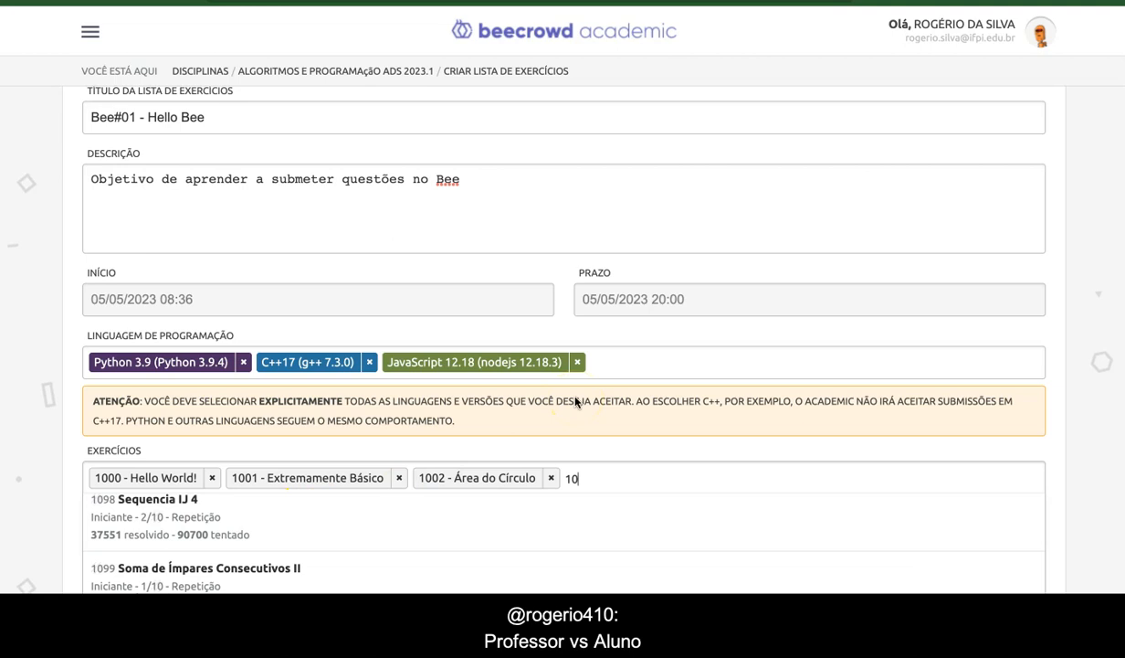
text(03)
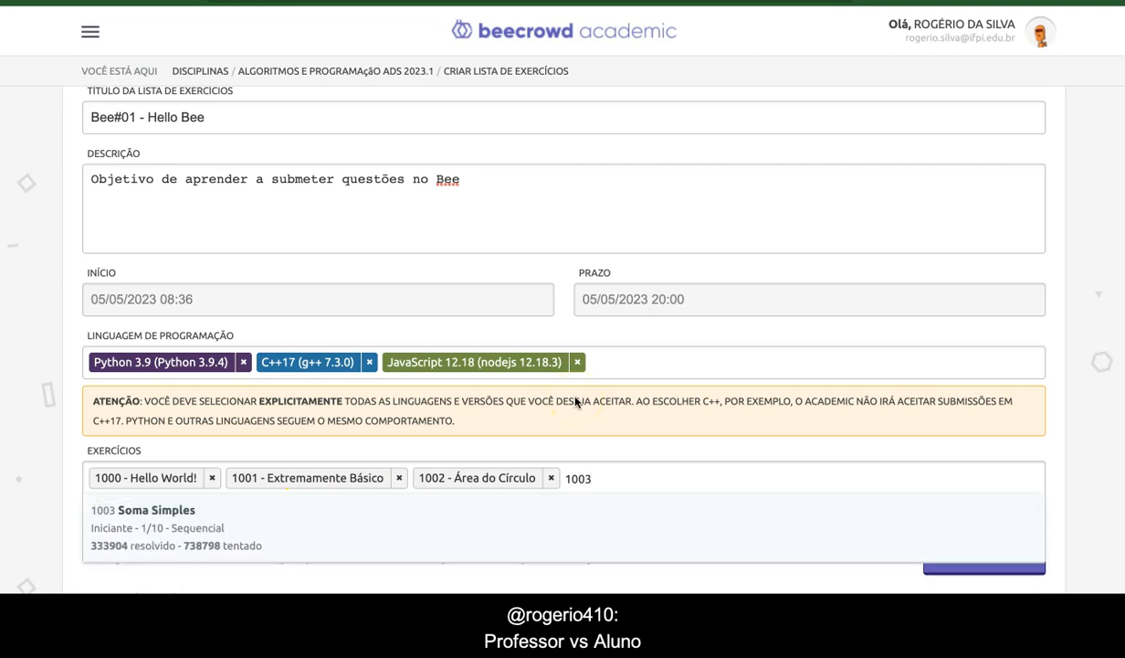
click(454, 532)
text(1004)
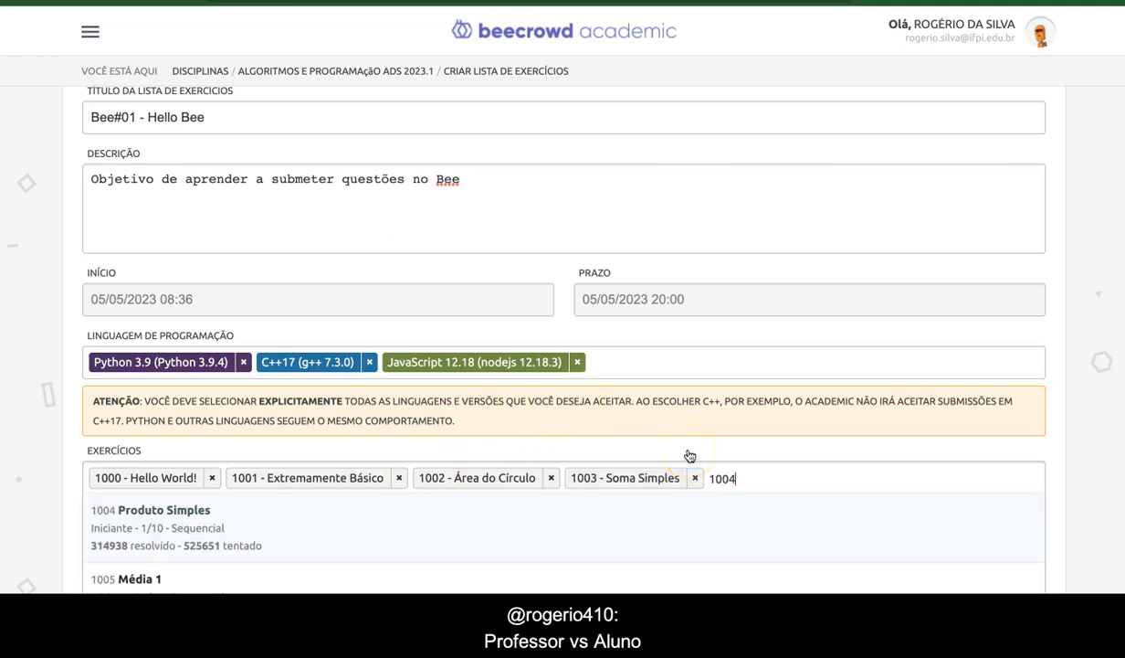
click(382, 520)
text(1005)
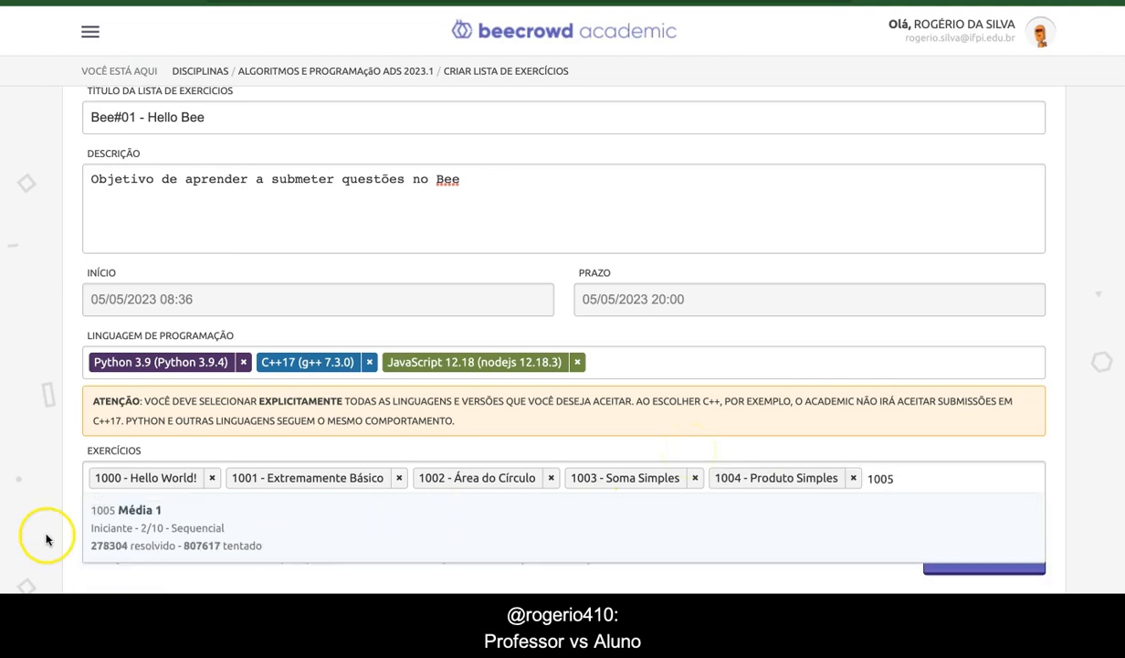
click(144, 521)
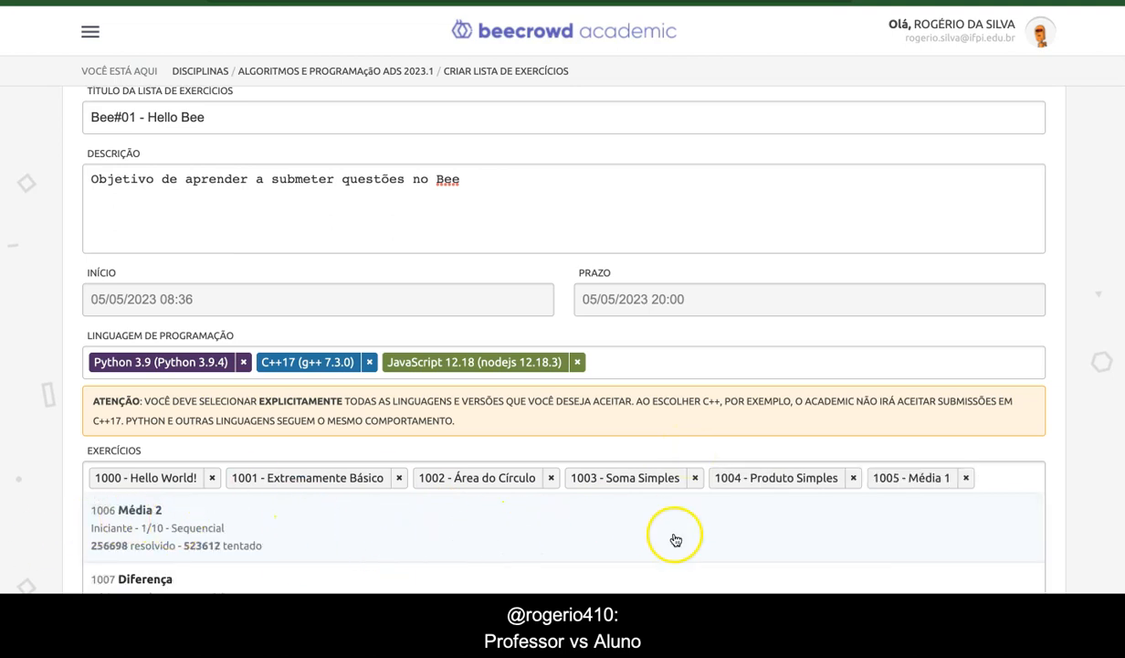
Create the Bee#01 - Hello Bee exercise list.
key(Escape)
scroll(653, 456, down, 1)
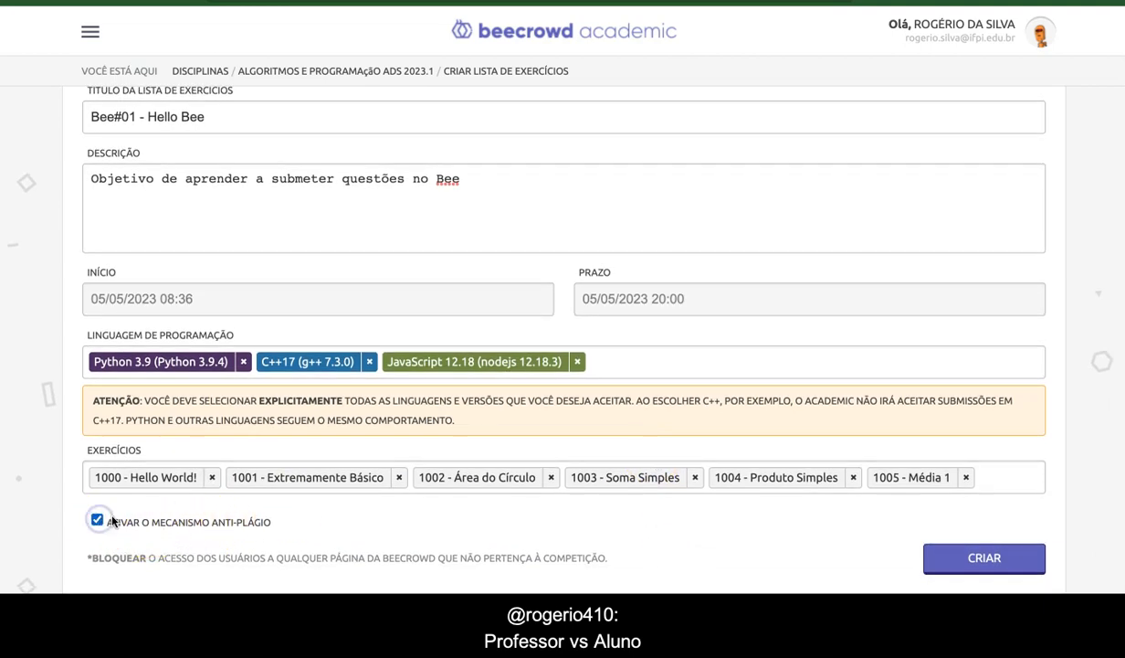
click(988, 556)
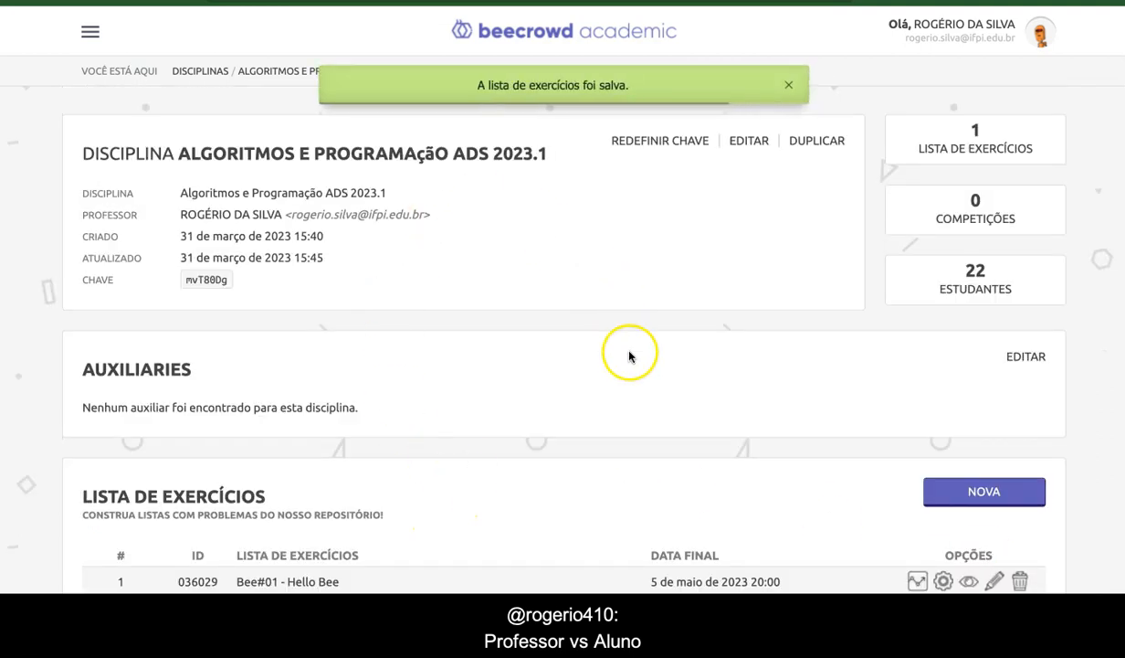
scroll(382, 318, down, 2)
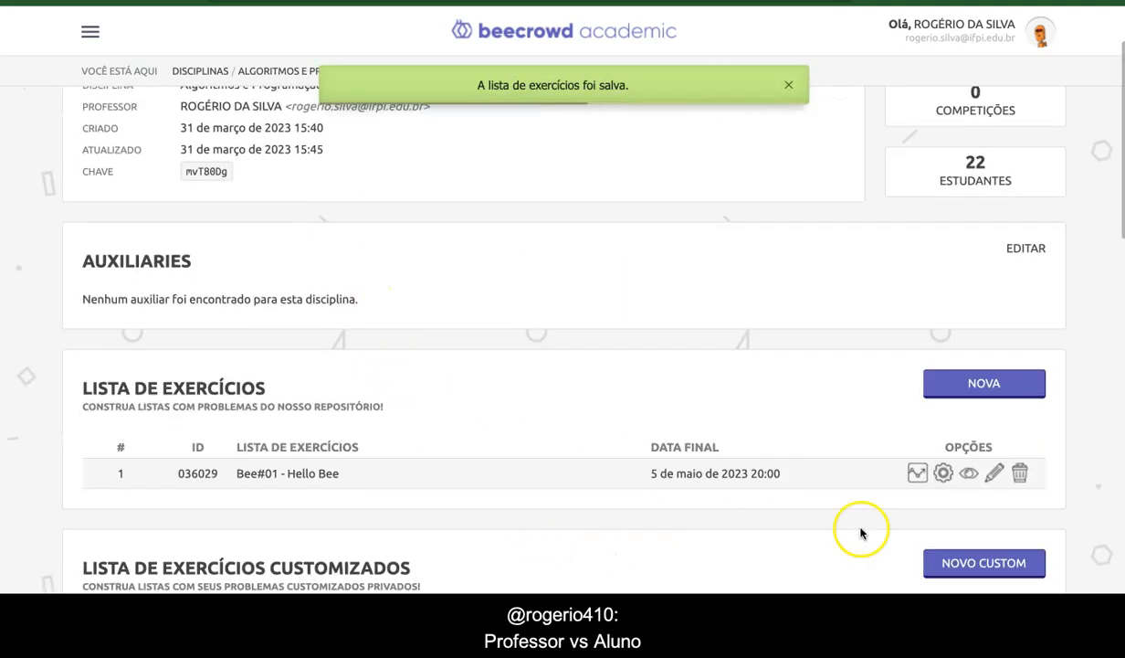
click(916, 475)
scroll(528, 471, down, 3)
scroll(529, 472, down, 5)
scroll(528, 473, up, 10)
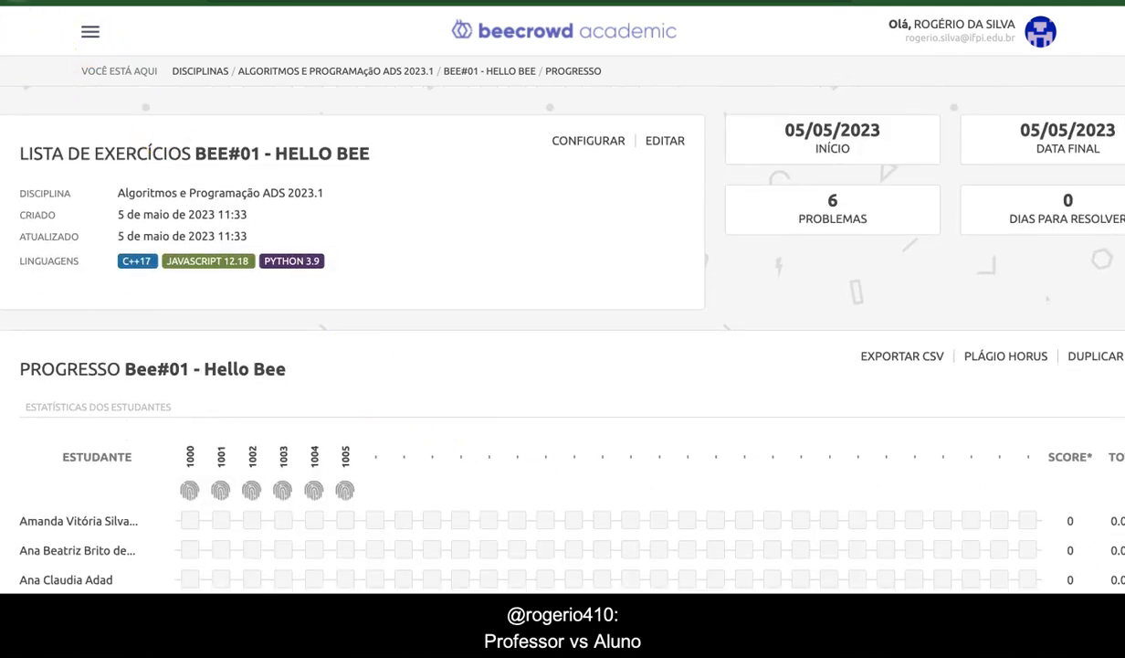
scroll(258, 220, up, 1)
scroll(259, 220, down, 1)
scroll(258, 220, down, 3)
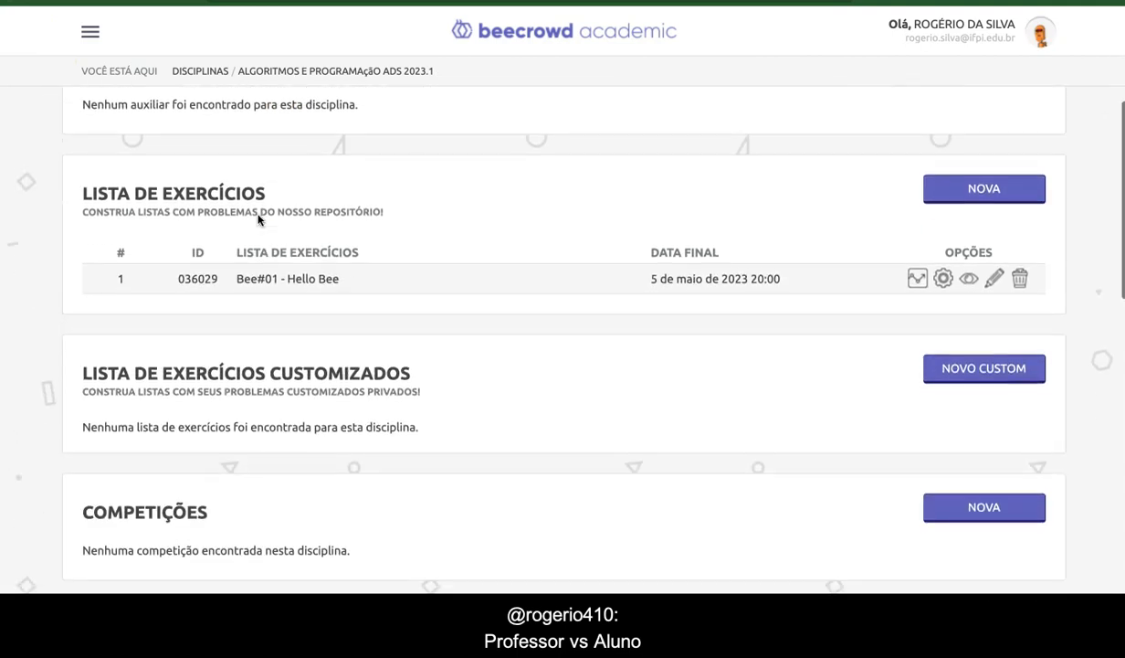
Reveal the course's student access key under Estudantes and select the key text.
scroll(259, 220, up, 1)
scroll(258, 220, down, 5)
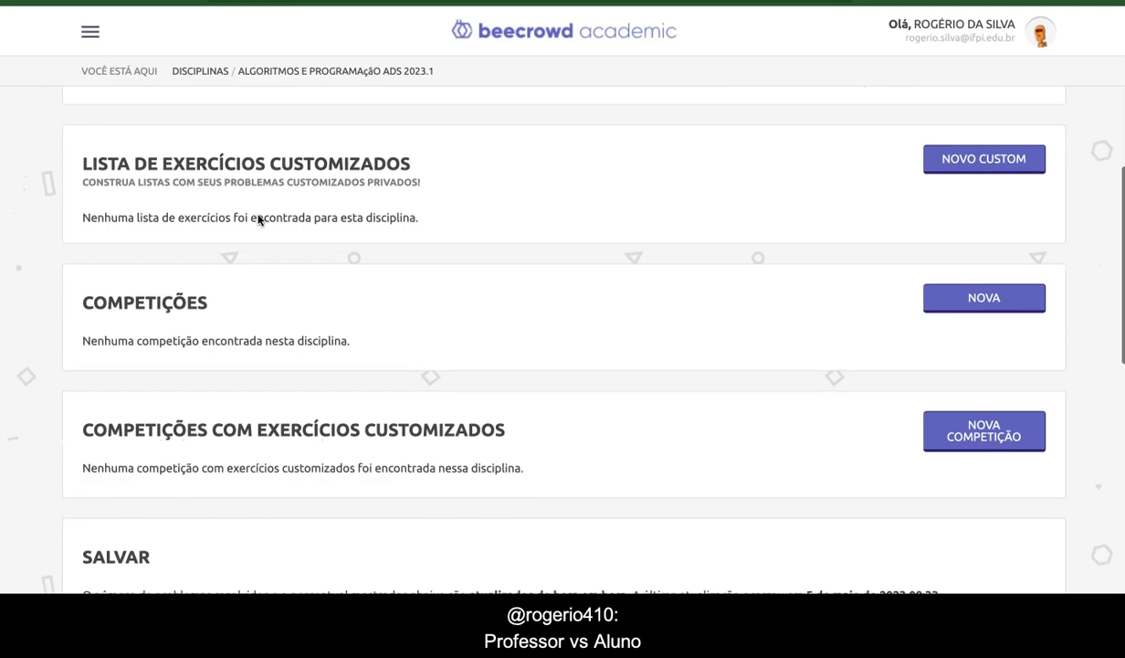
scroll(259, 220, down, 2)
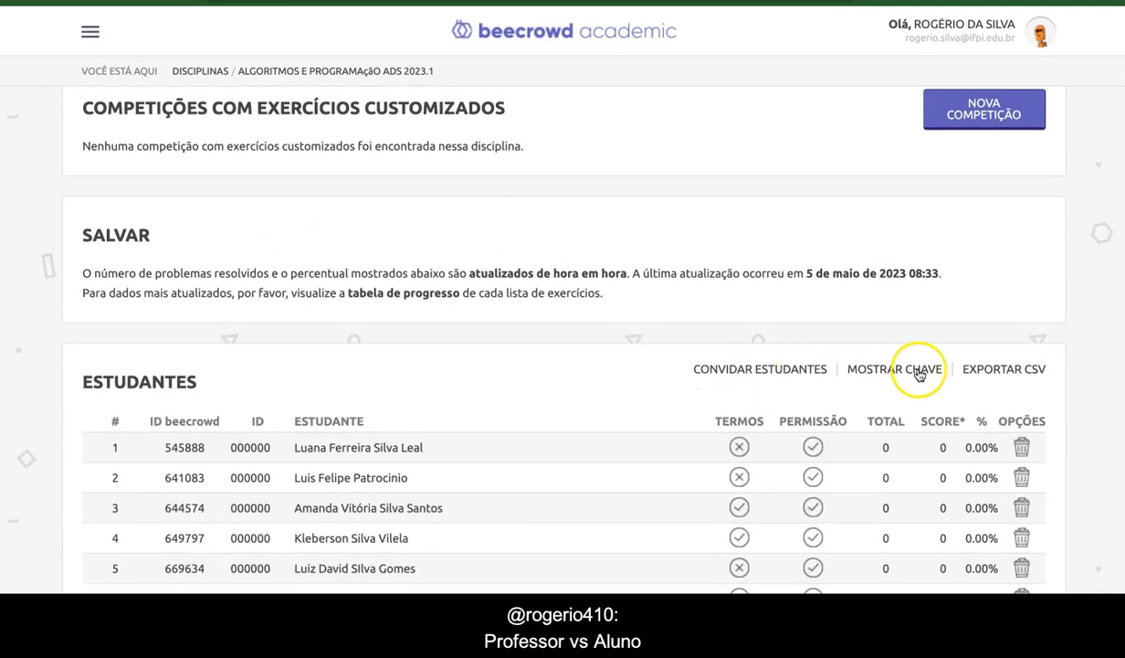
click(900, 375)
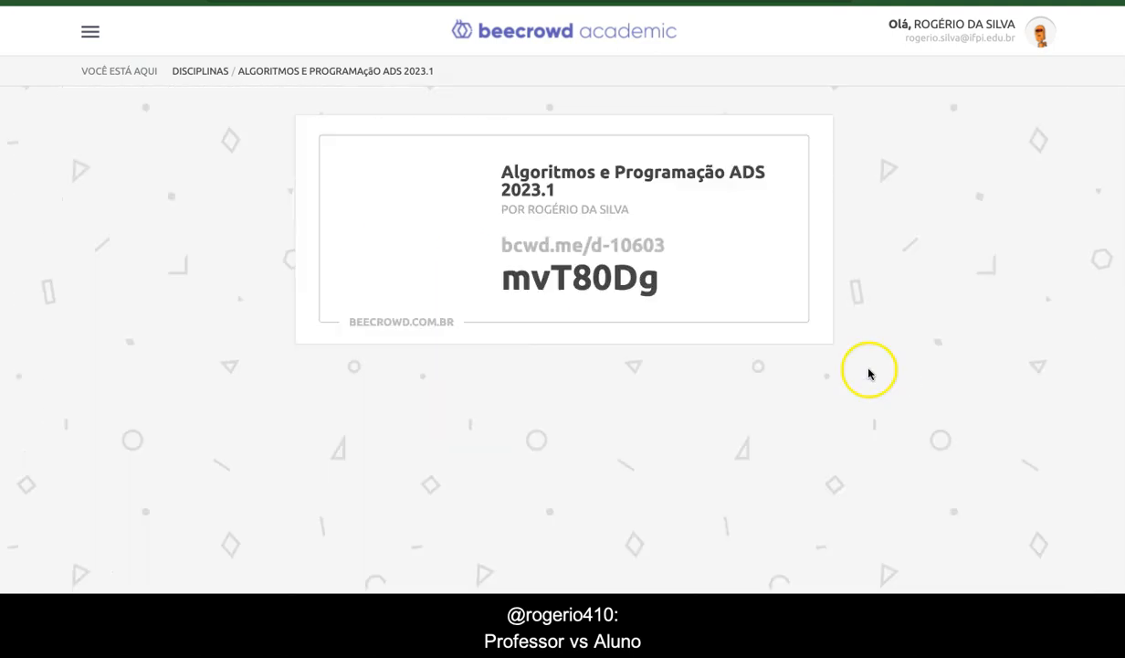
click(521, 248)
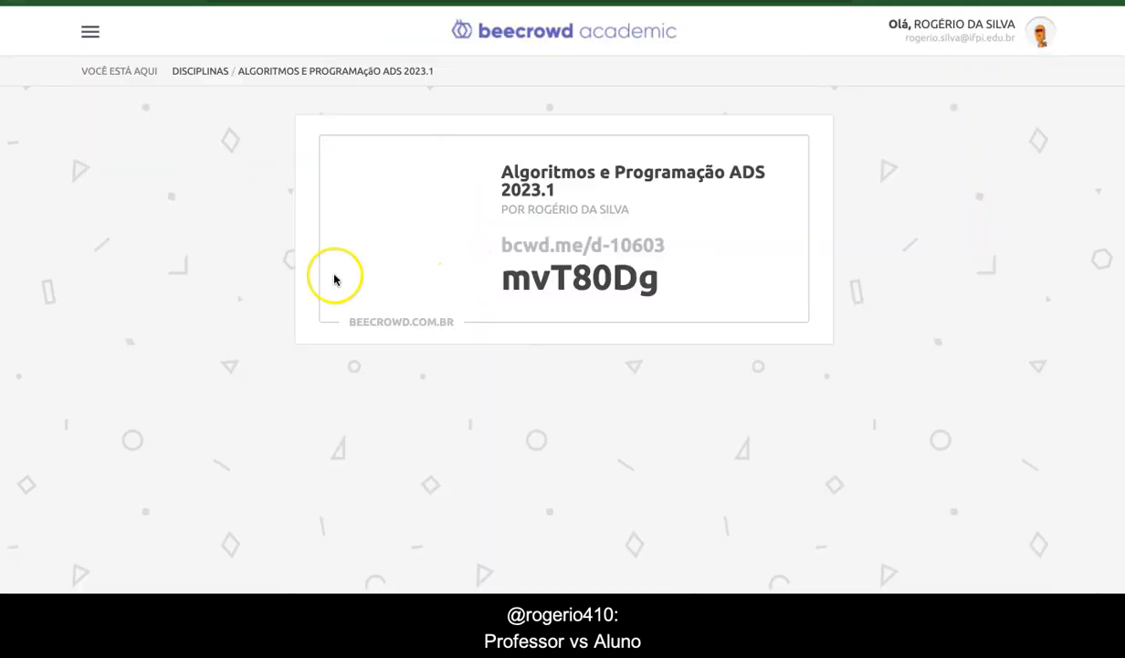
drag(502, 284, 652, 284)
key(ctrl+c)
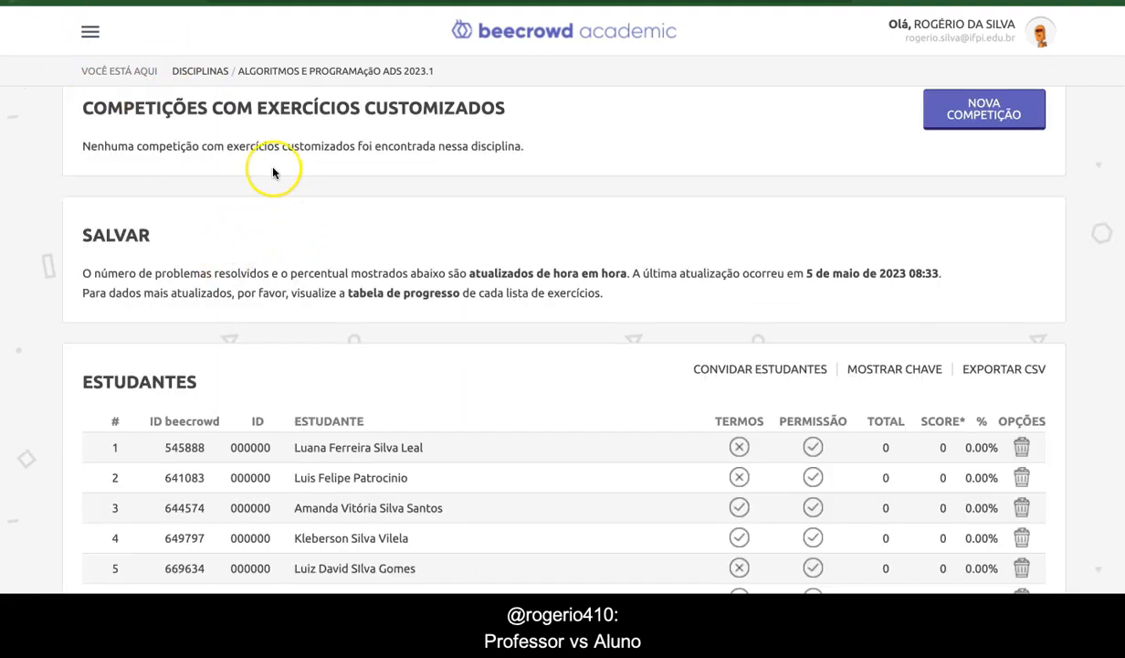
scroll(273, 173, up, 5)
scroll(274, 173, up, 3)
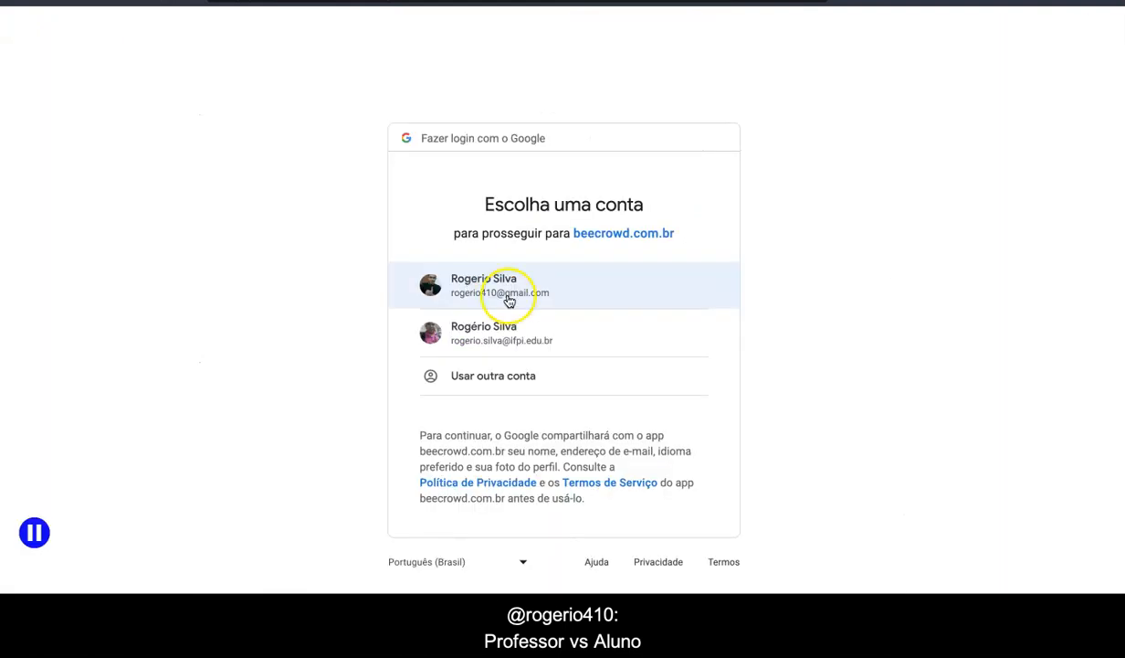
Sign in as the student with Google and begin entering the course ID in the join-course form.
click(509, 301)
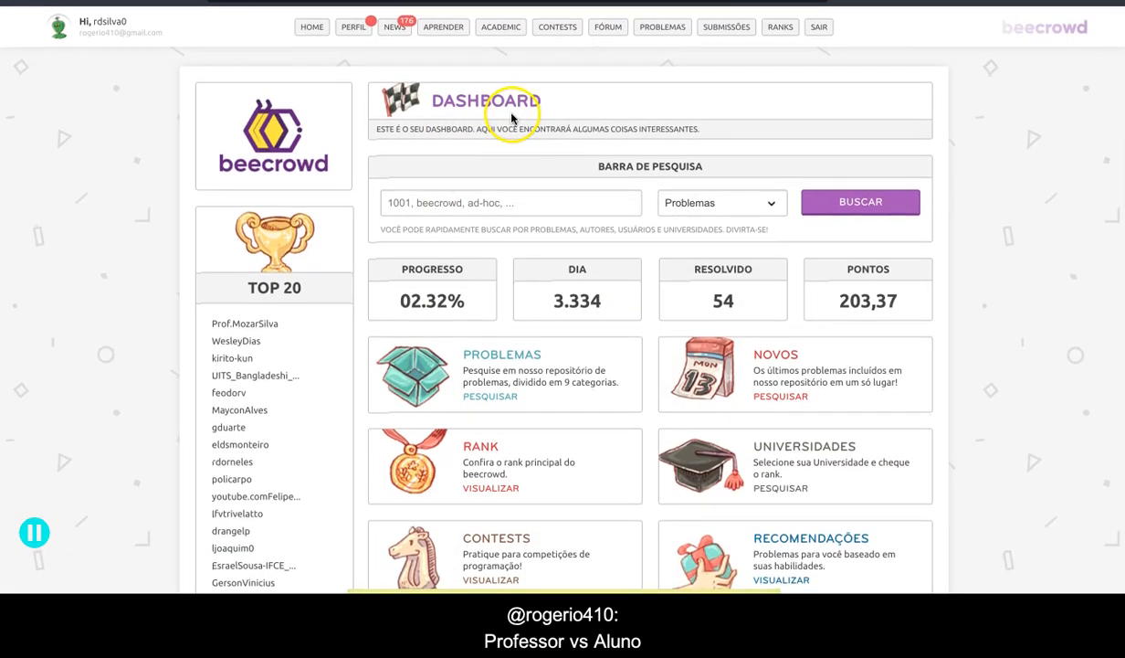
click(503, 30)
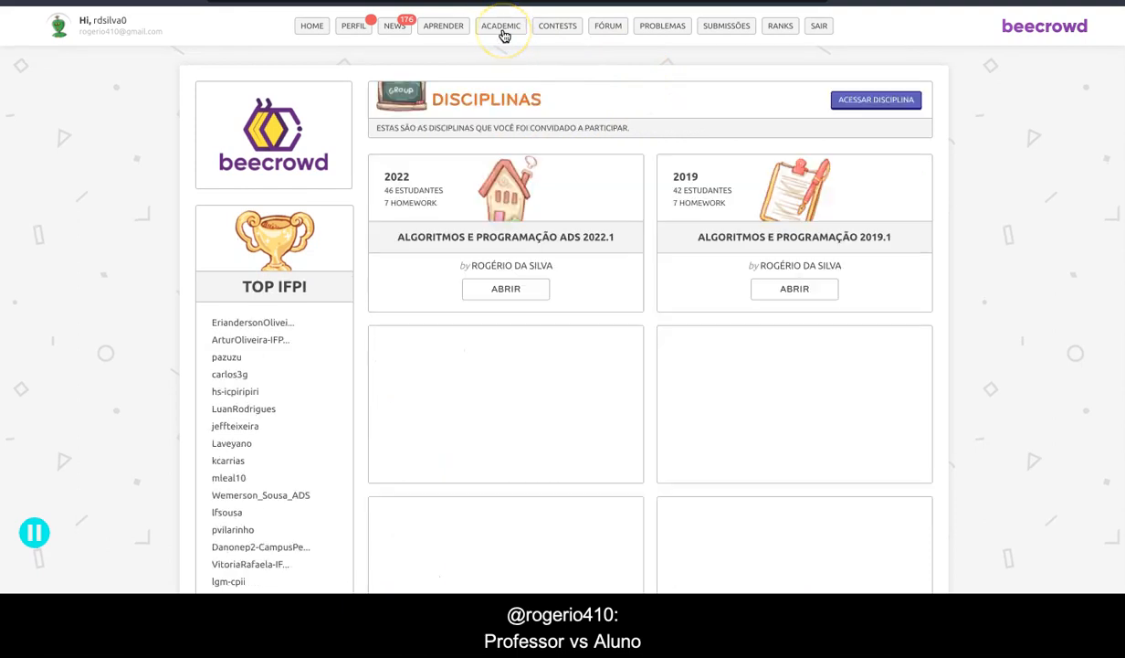
click(899, 102)
click(456, 237)
text(10603)
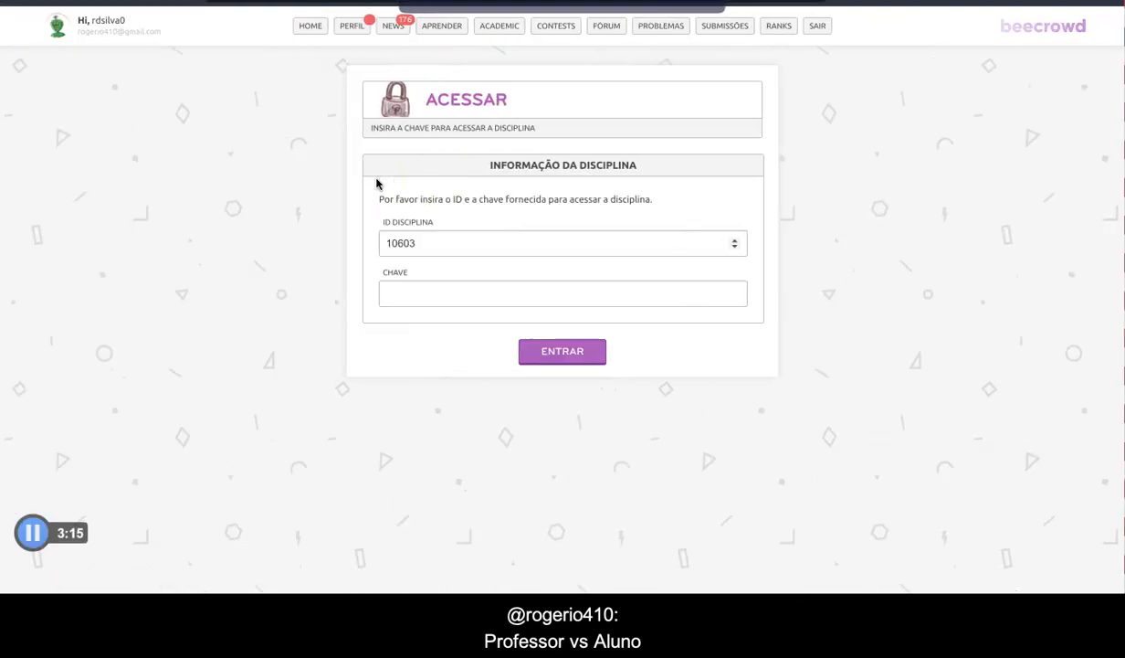
Paste the copied course access key into the CHAVE field of the join form.
click(413, 296)
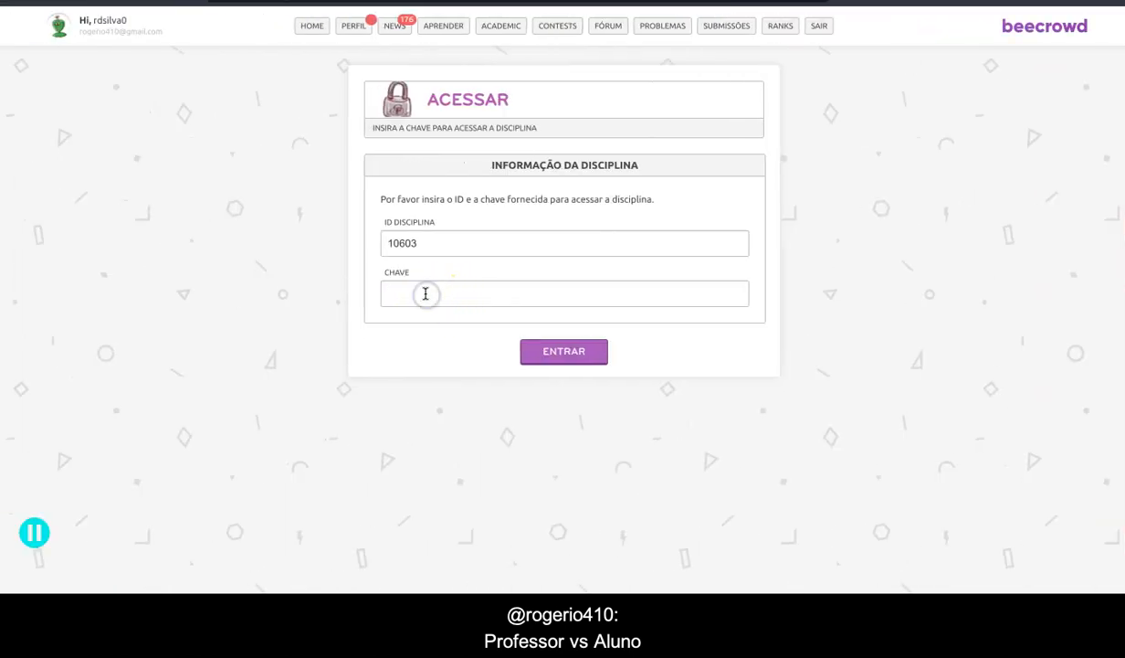
key(ctrl+v)
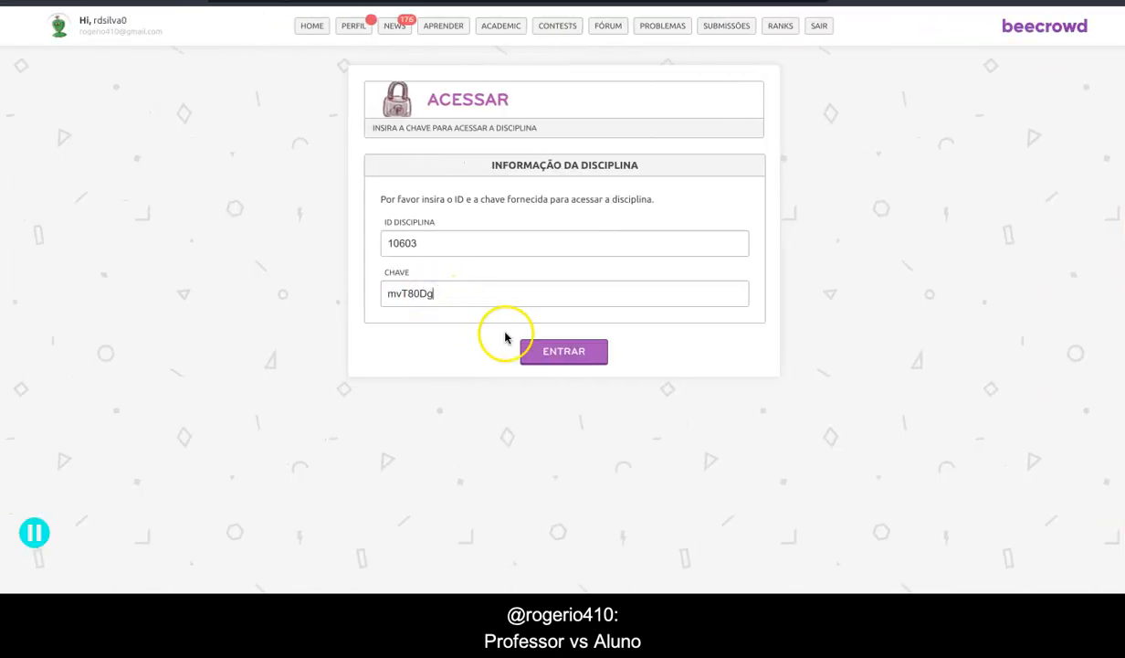
Join the course as the student and view the unreleased Bee#01 - Hello Bee homework details.
click(559, 352)
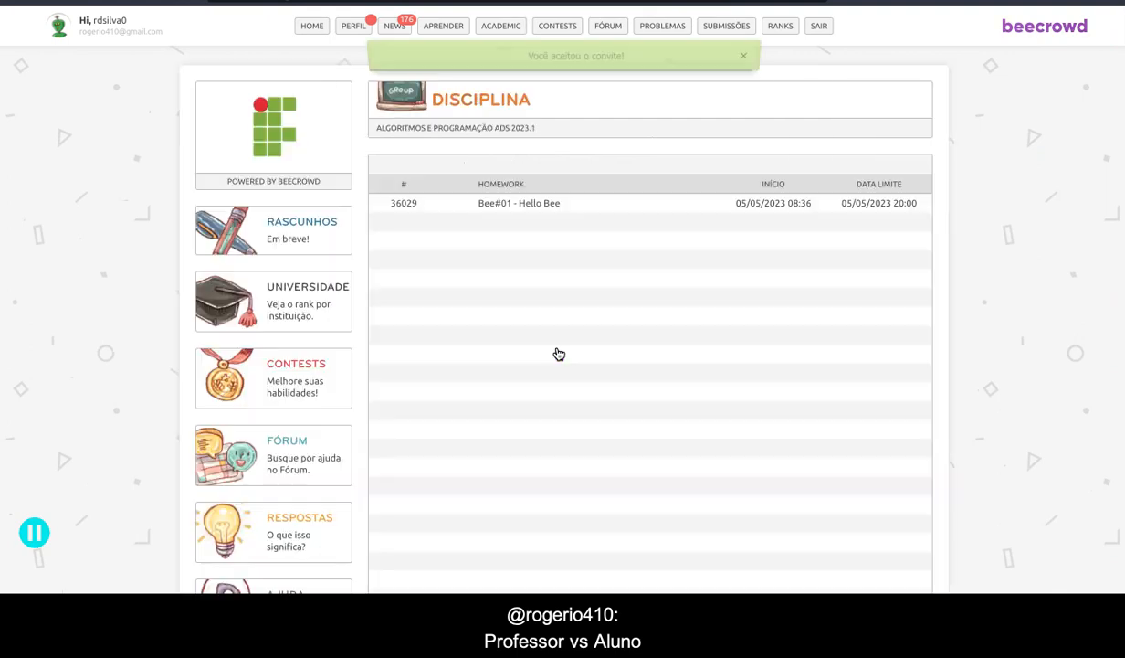
click(510, 209)
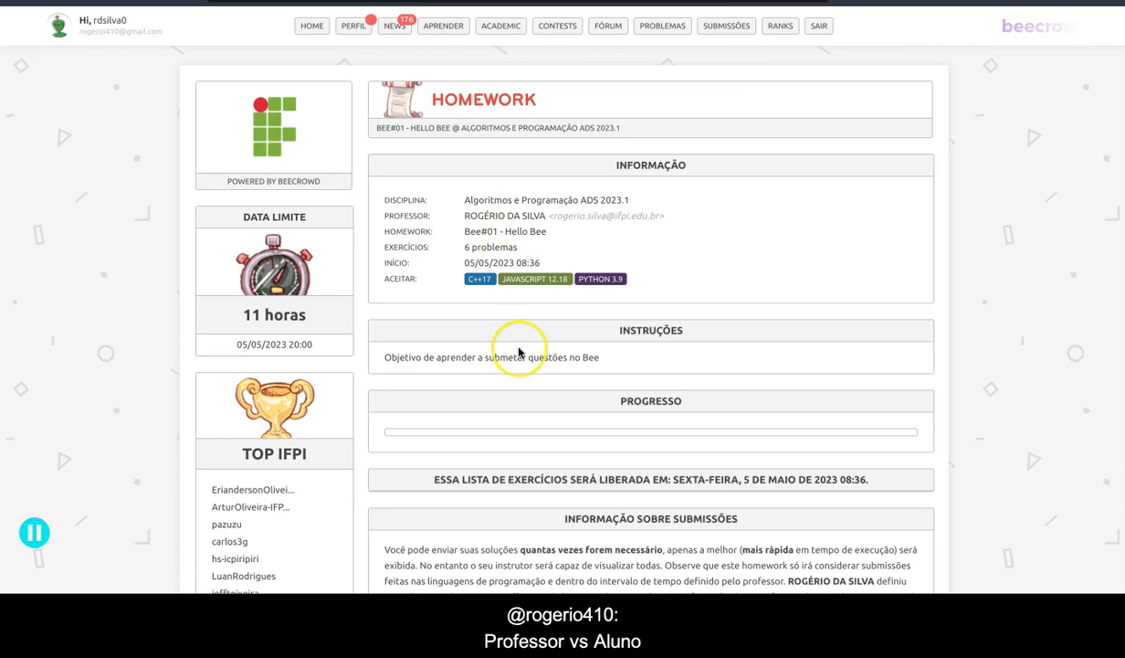
scroll(518, 351, down, 3)
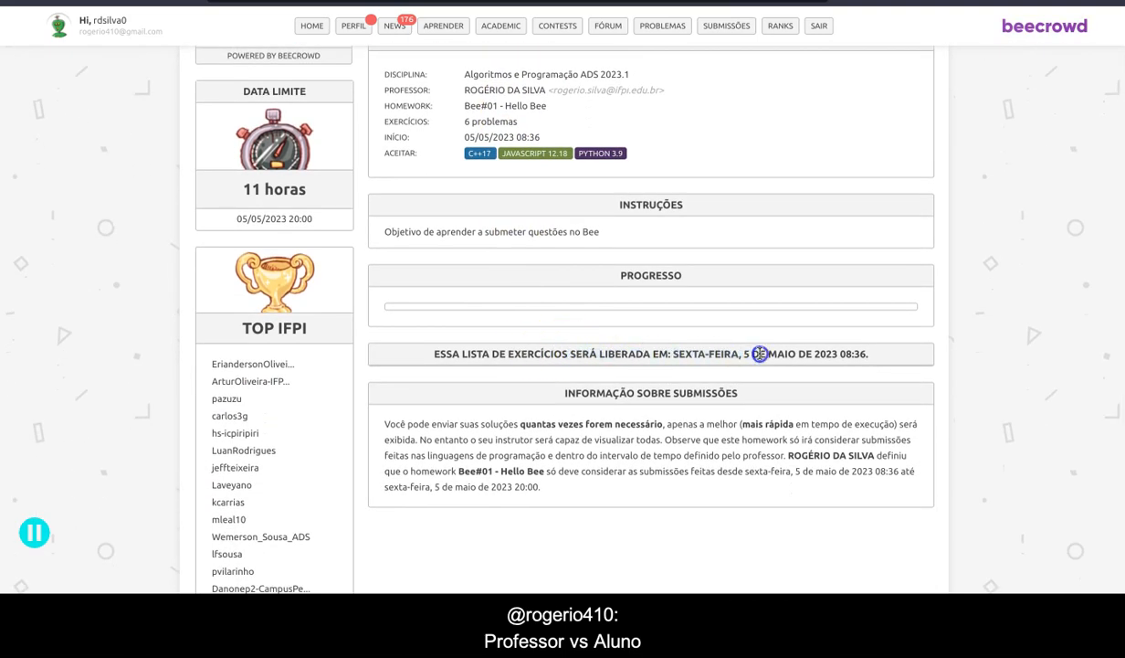
scroll(857, 367, down, 2)
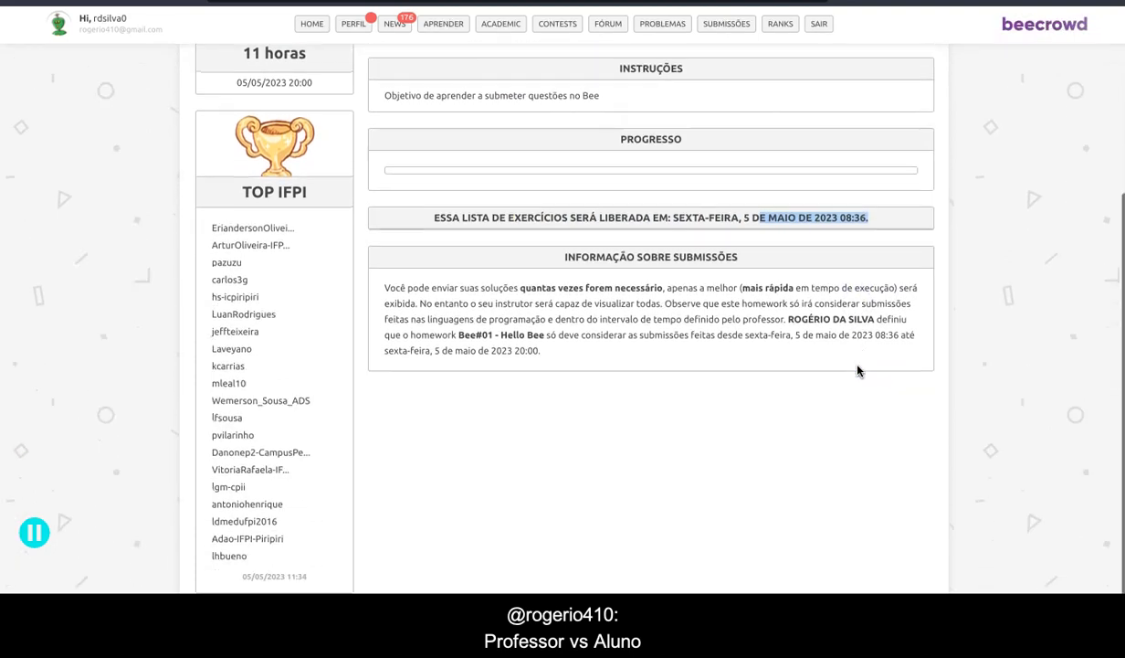
key(ctrl+Right)
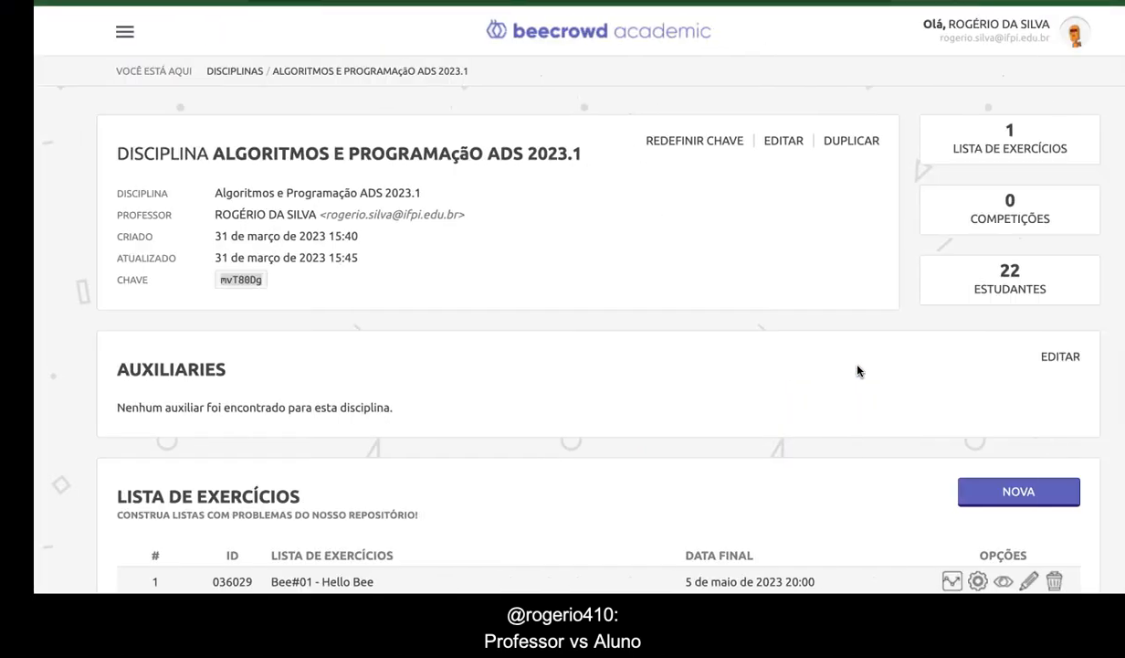
Change the Bee#01 - Hello Bee start time to 05/05/2023 07:00 and save the list.
scroll(486, 390, down, 2)
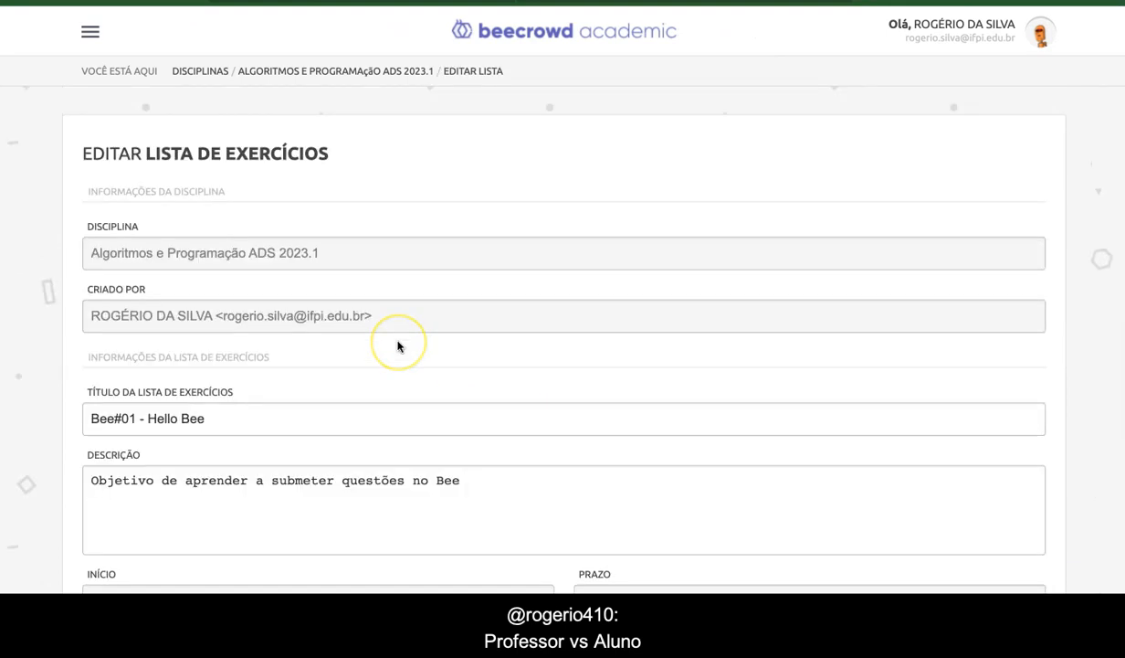
scroll(396, 344, down, 3)
click(187, 425)
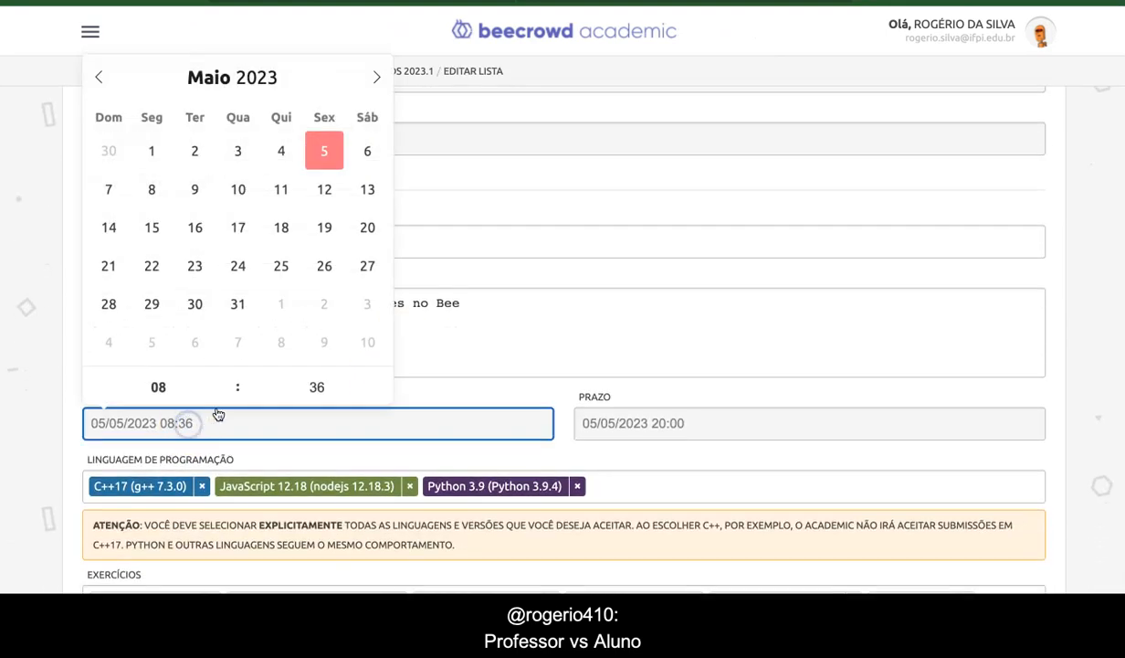
click(178, 390)
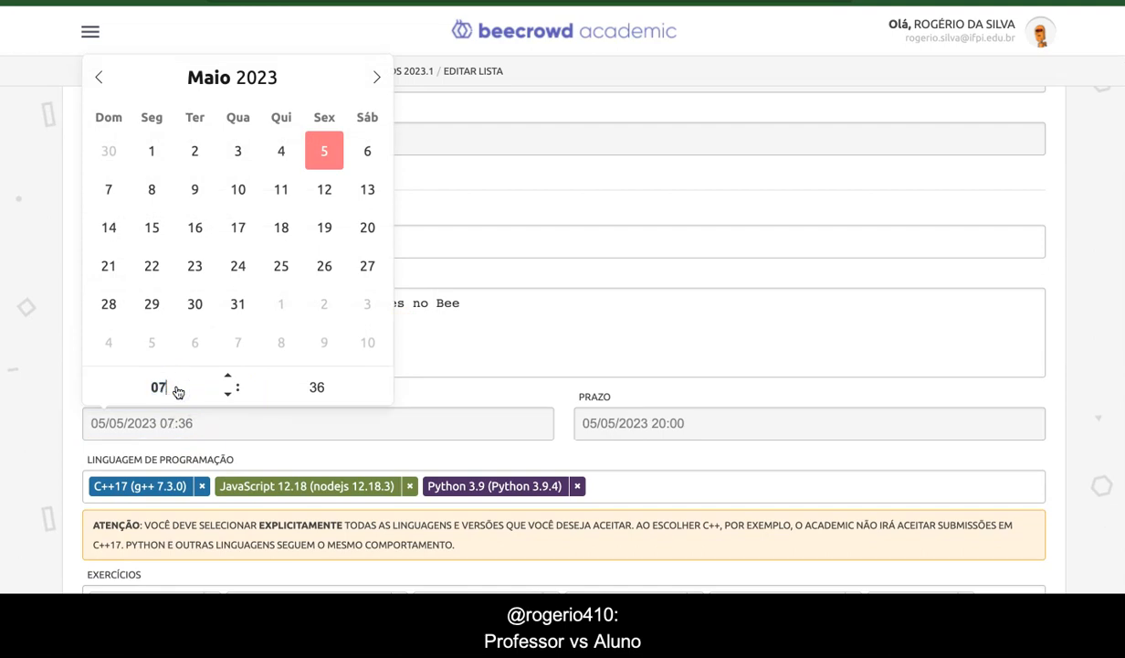
click(431, 365)
scroll(450, 366, down, 3)
click(973, 564)
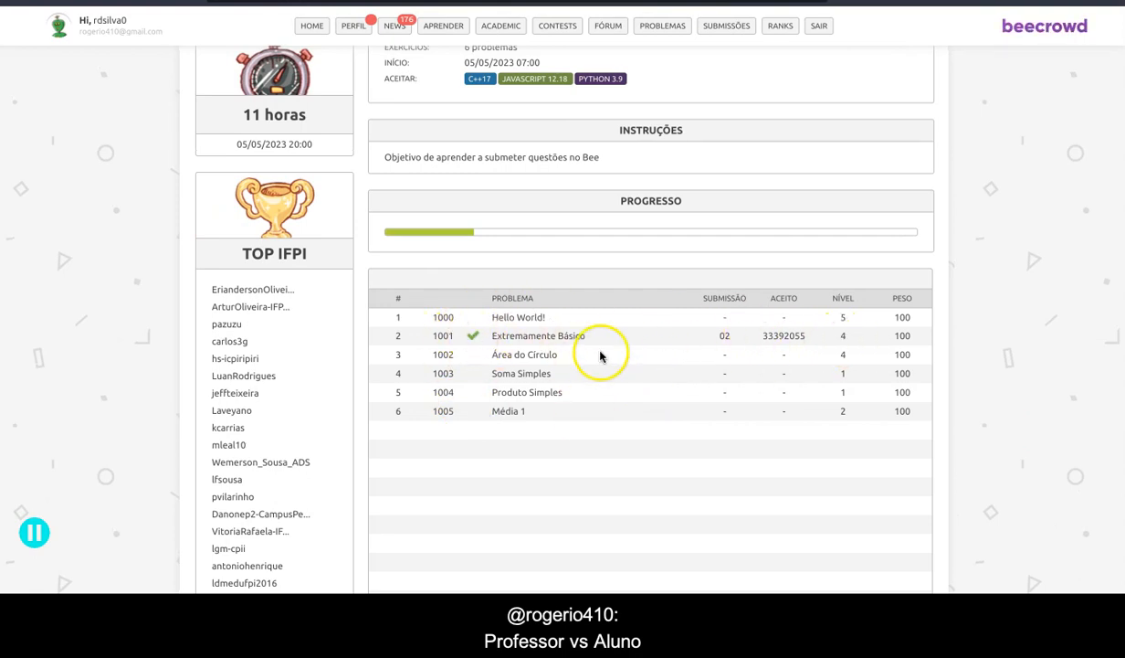
scroll(557, 376, up, 2)
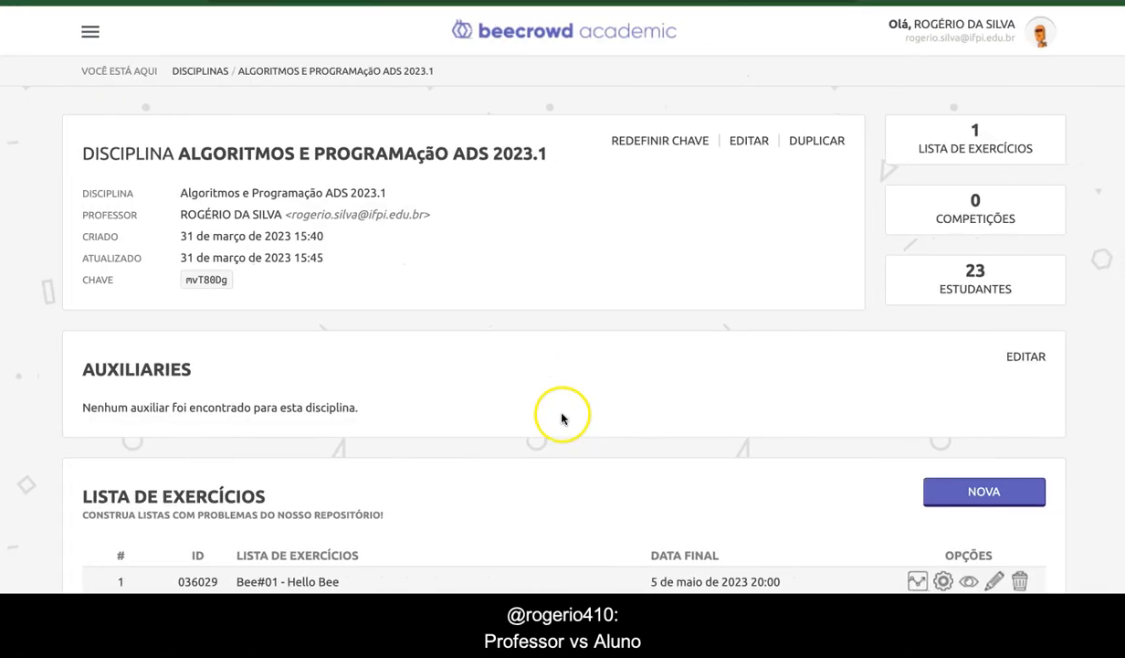
Open the list's progress grid and select the student's green 1001 square.
scroll(613, 466, down, 1)
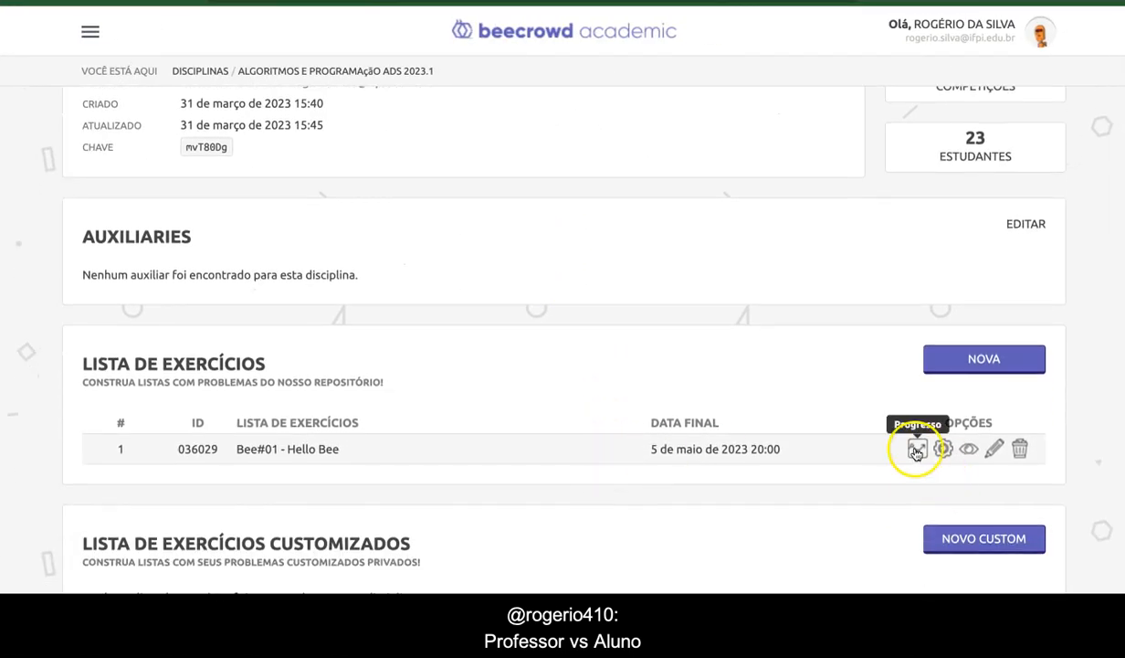
click(916, 448)
scroll(462, 389, down, 10)
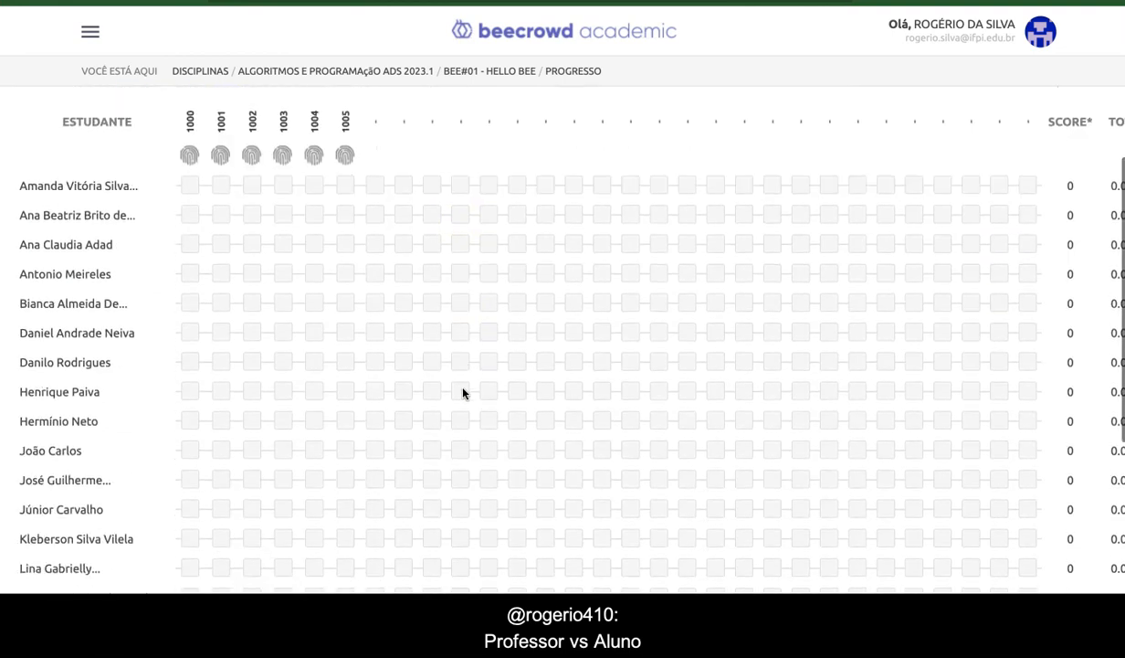
scroll(462, 388, down, 4)
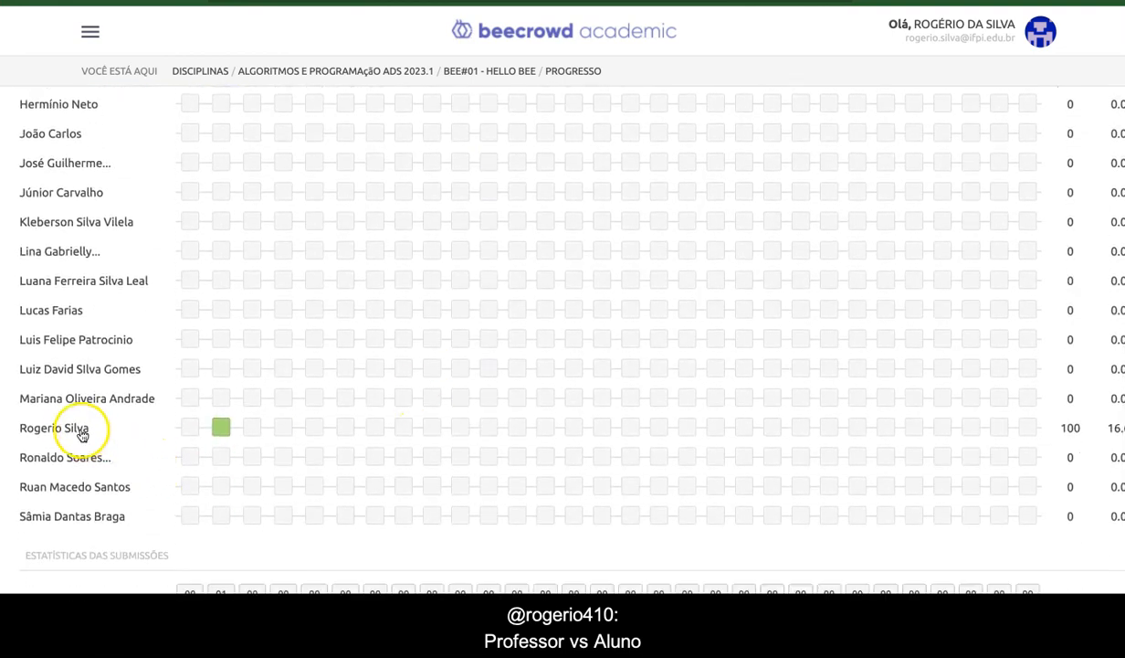
click(222, 429)
Review the accepted 1001 submission (02 submissions, score 100), then go to the student's beecrowd window.
scroll(439, 477, down, 8)
scroll(439, 481, down, 4)
scroll(438, 480, down, 8)
scroll(439, 480, down, 14)
scroll(438, 480, down, 2)
scroll(438, 480, up, 20)
key(ctrl+Left)
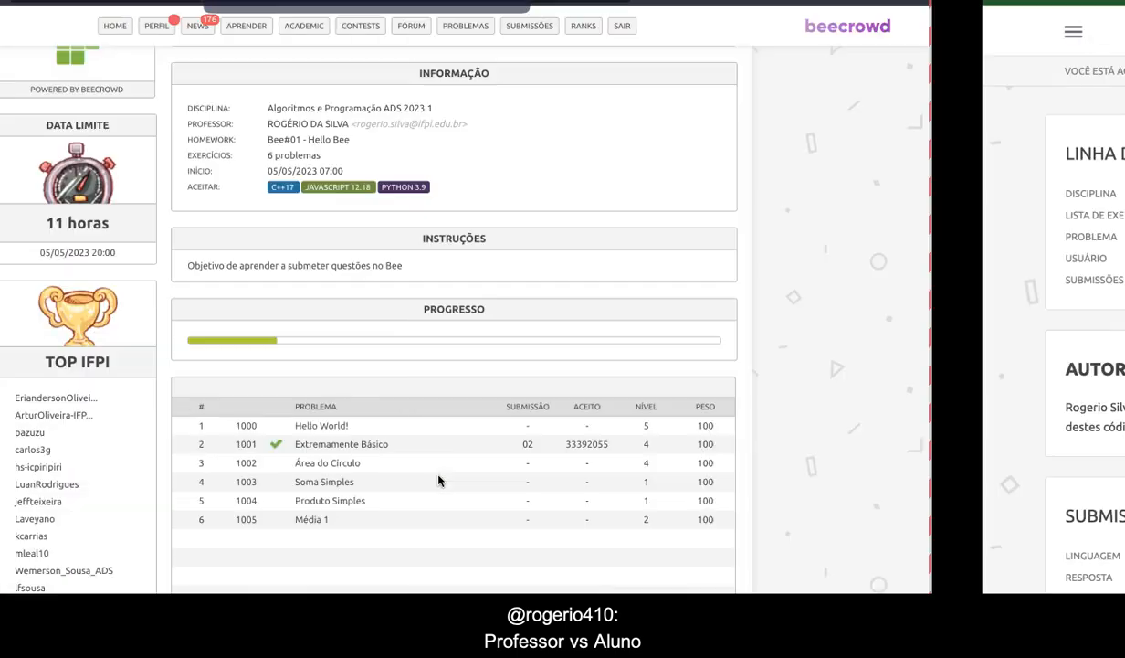